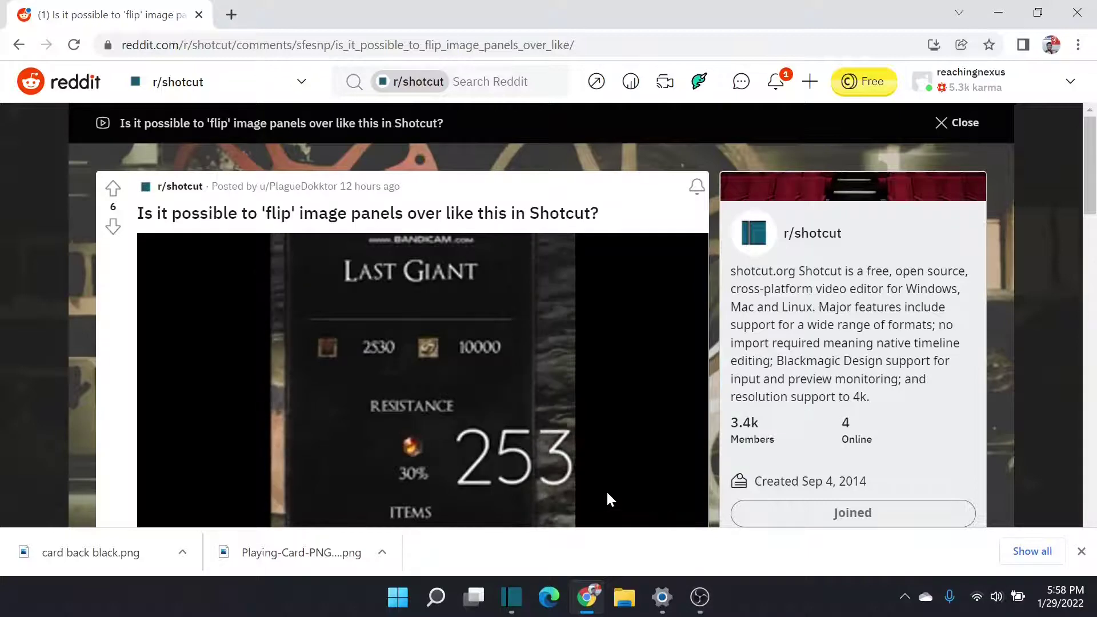
Scroll through the r/shotcut thread and comments about flipping image panels
{"action": "scroll", "coordinate": [607, 493], "scroll_direction": "down", "scroll_amount": 1}
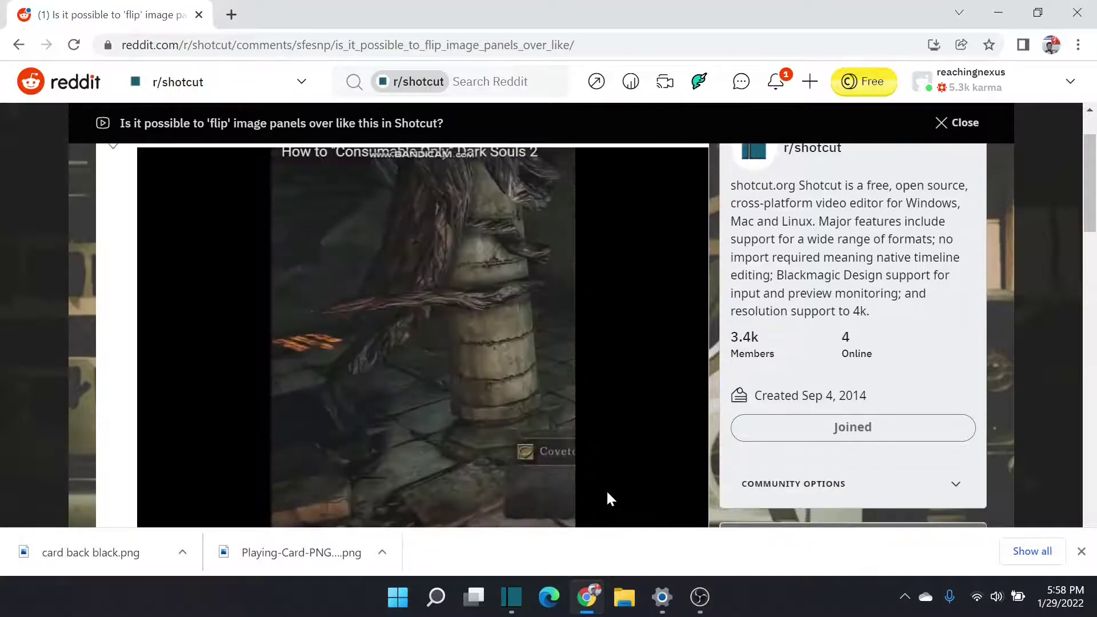
{"action": "scroll", "coordinate": [607, 493], "scroll_direction": "down", "scroll_amount": 1}
{"action": "scroll", "coordinate": [608, 498], "scroll_direction": "down", "scroll_amount": 6}
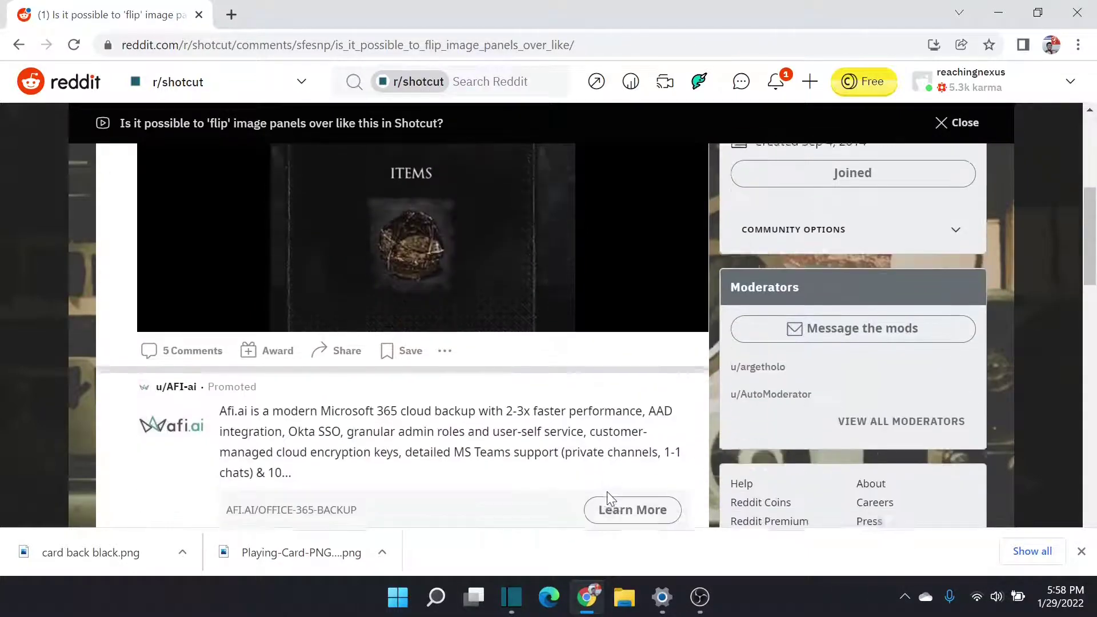
{"action": "scroll", "coordinate": [609, 498], "scroll_direction": "down", "scroll_amount": 4}
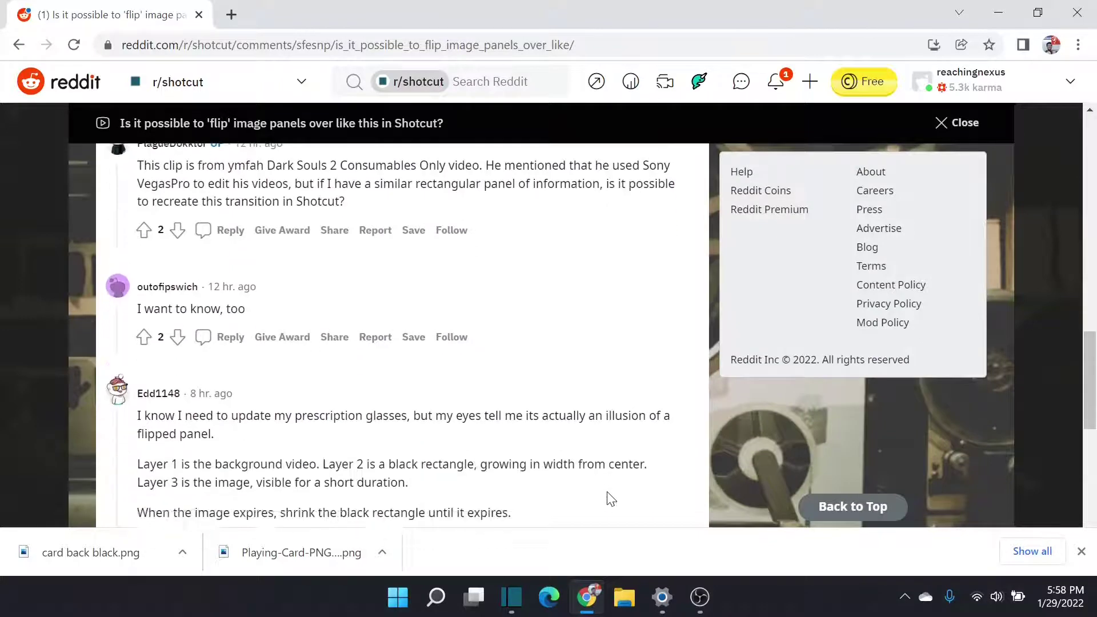
{"action": "scroll", "coordinate": [610, 499], "scroll_direction": "down", "scroll_amount": 3}
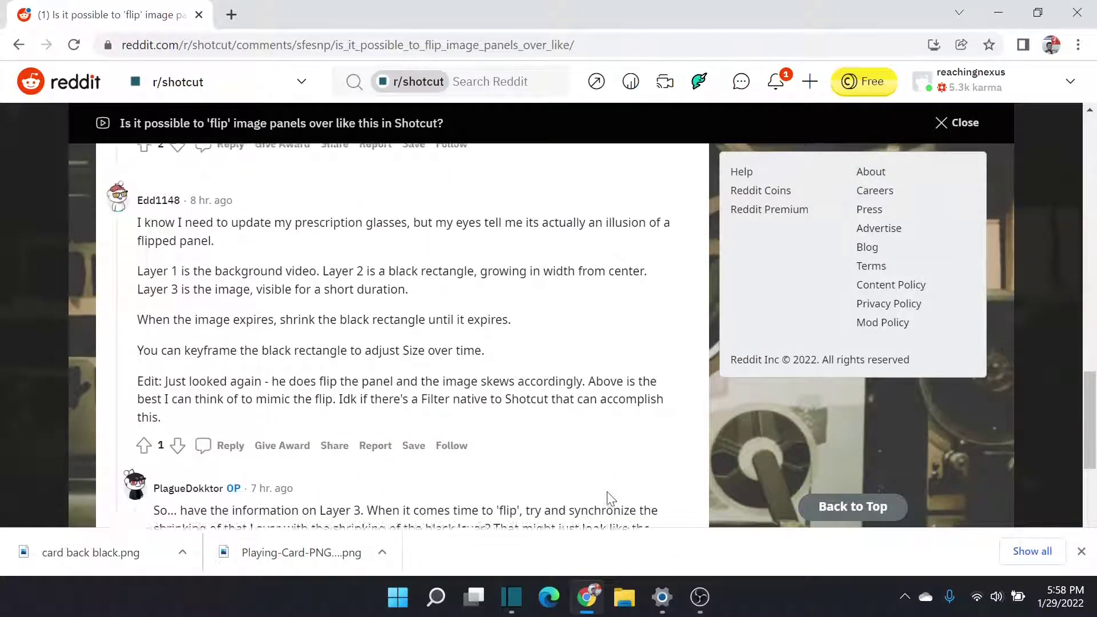
{"action": "scroll", "coordinate": [610, 499], "scroll_direction": "down", "scroll_amount": 4}
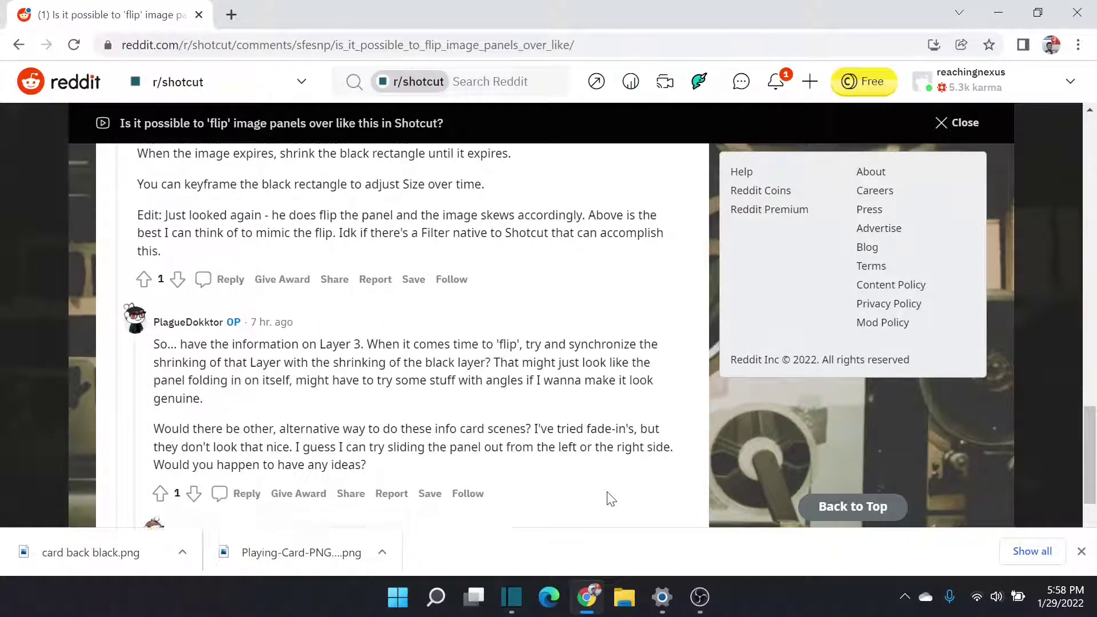
{"action": "scroll", "coordinate": [610, 499], "scroll_direction": "up", "scroll_amount": 12}
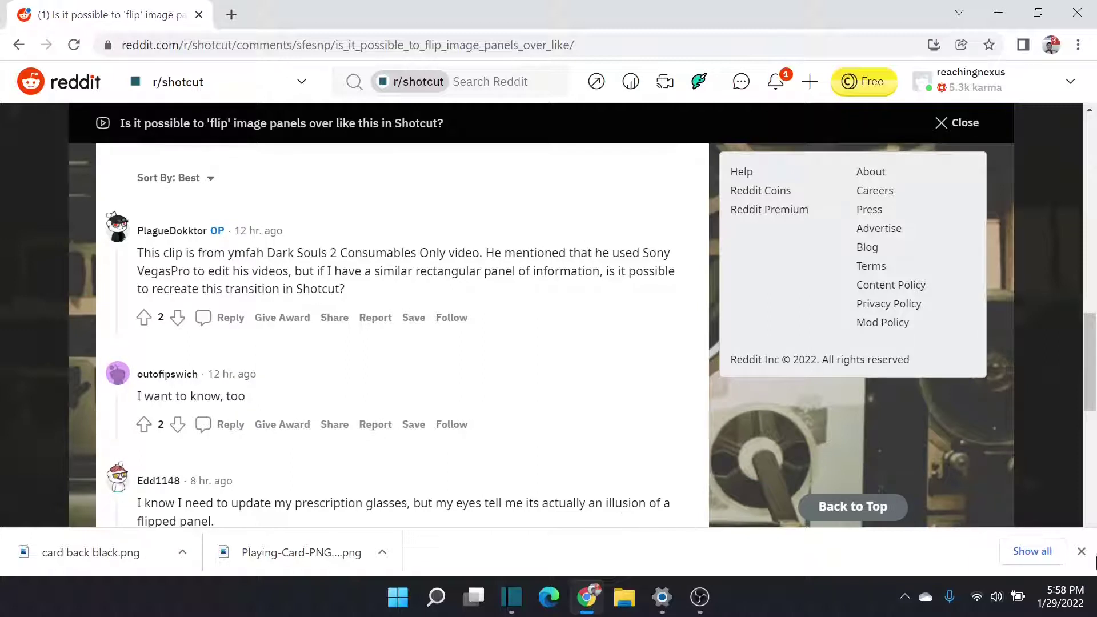
Close the browser downloads bar and switch to the Shotcut project window
{"action": "left_click", "coordinate": [1081, 551]}
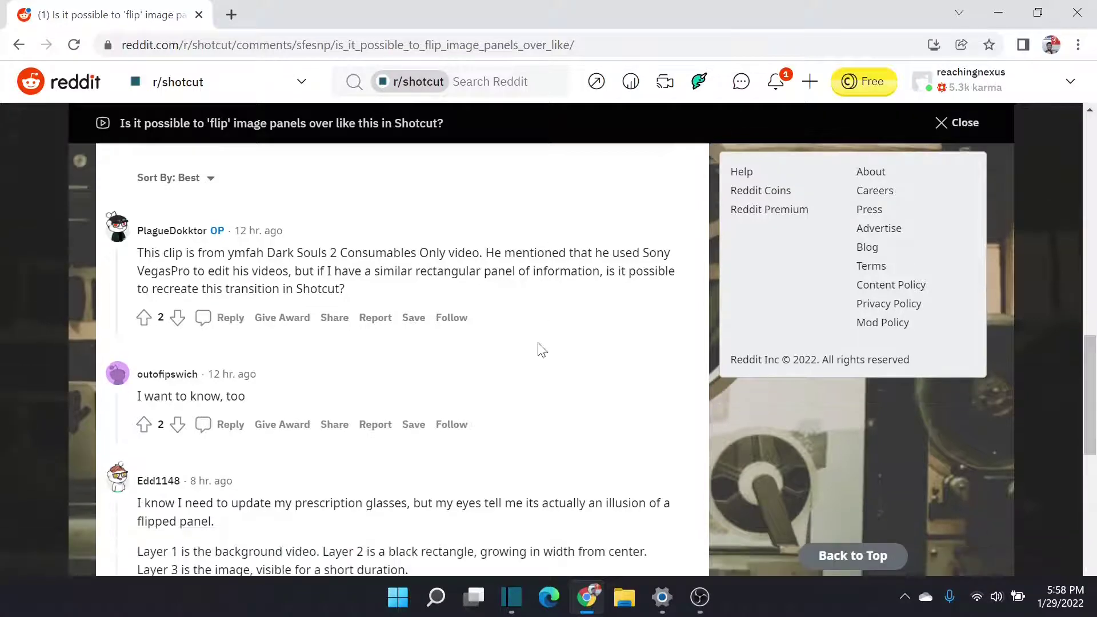
{"action": "scroll", "coordinate": [542, 350], "scroll_direction": "up", "scroll_amount": 15}
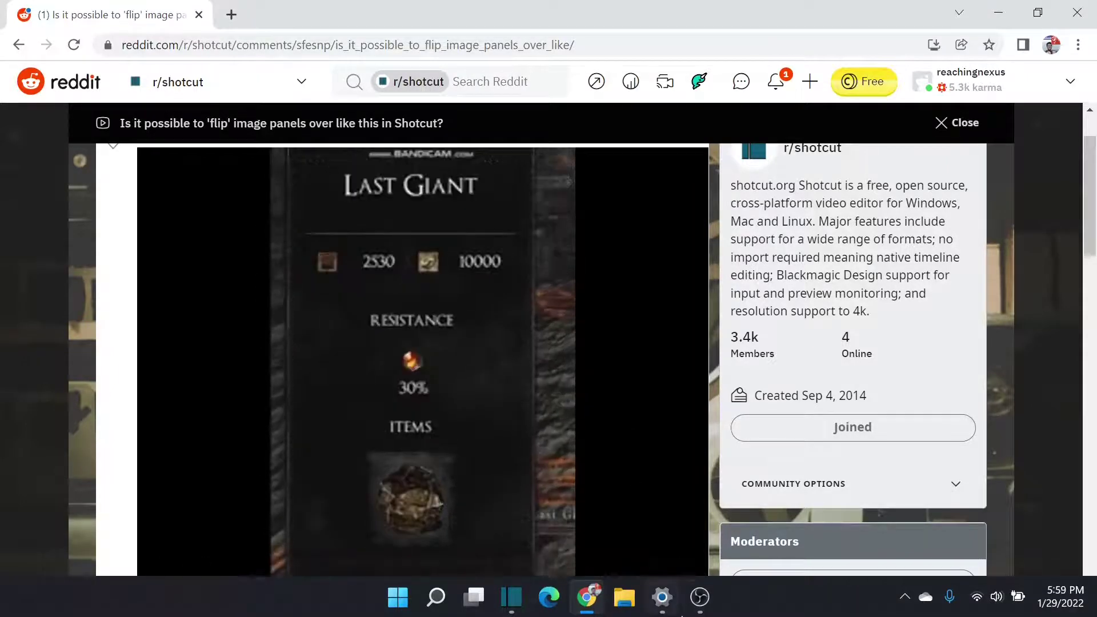
{"action": "left_click", "coordinate": [512, 597]}
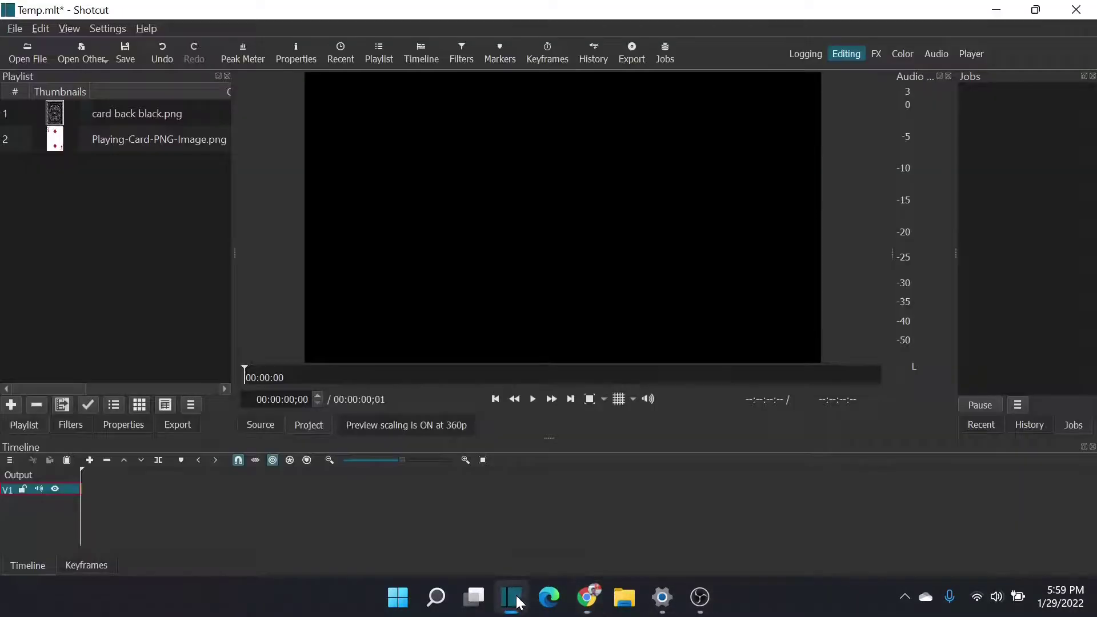
Insert a new video track V2 above V1 via Track Operations, keeping V1 targeted
{"action": "right_click", "coordinate": [69, 489]}
{"action": "mouse_move", "coordinate": [107, 461]}
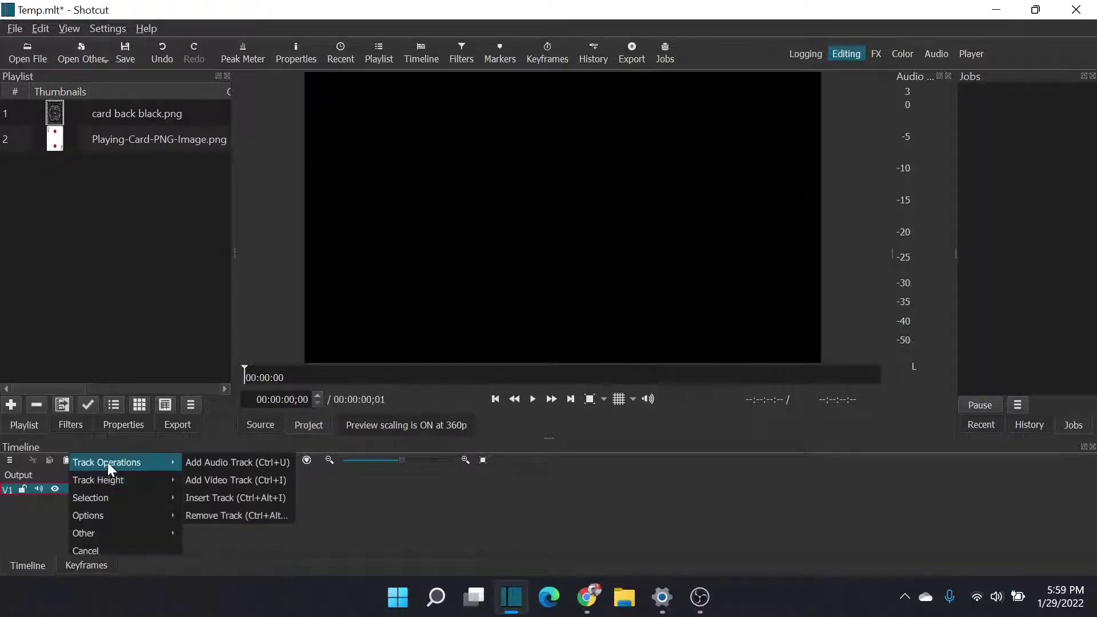
{"action": "left_click", "coordinate": [207, 497]}
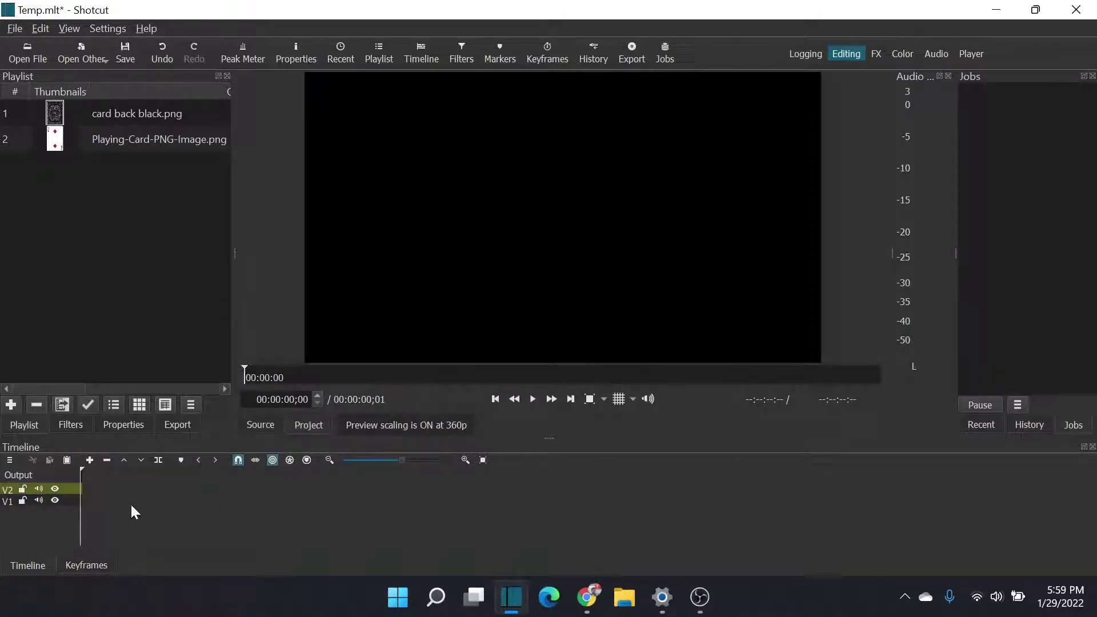
{"action": "left_click", "coordinate": [73, 500]}
Create a dark green #FF005500 colour clip from Other > Color
{"action": "left_click", "coordinate": [90, 56]}
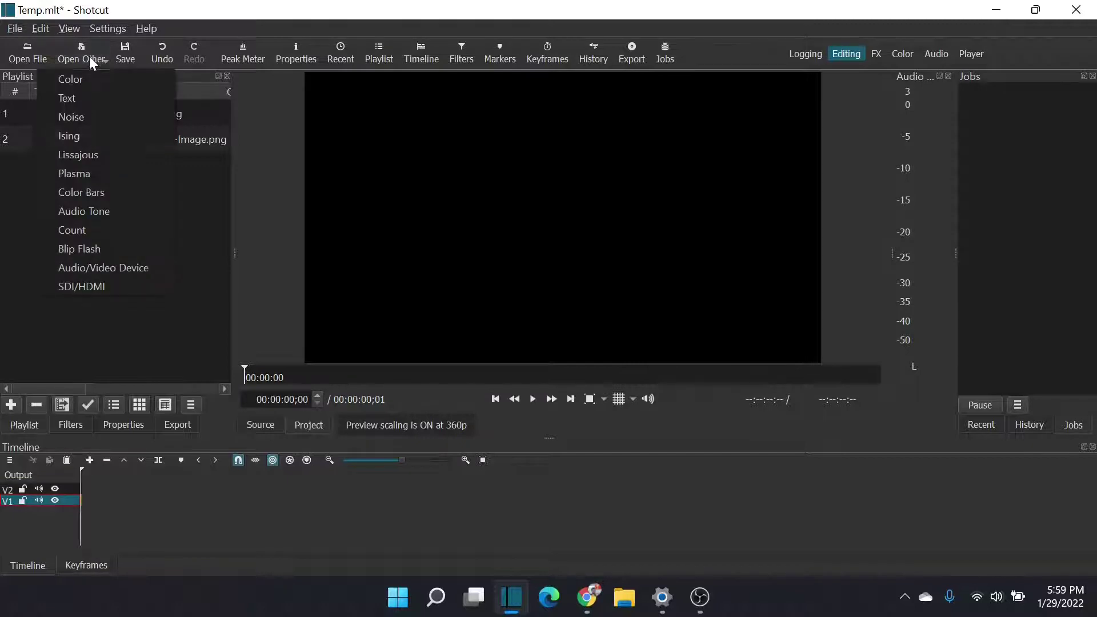
{"action": "left_click", "coordinate": [94, 80]}
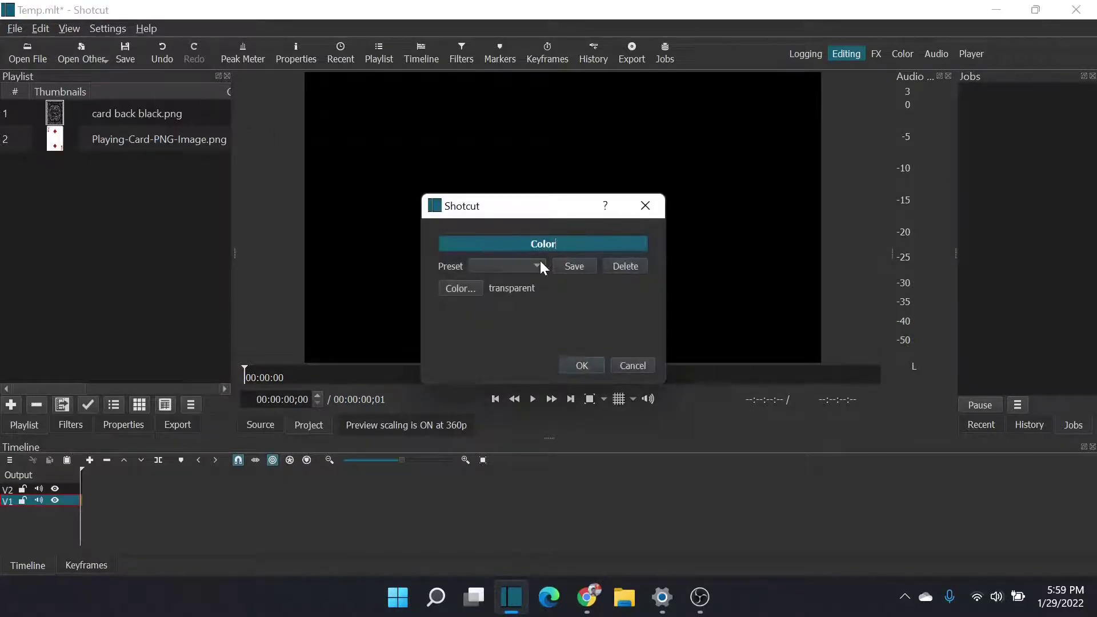
{"action": "left_click", "coordinate": [467, 289]}
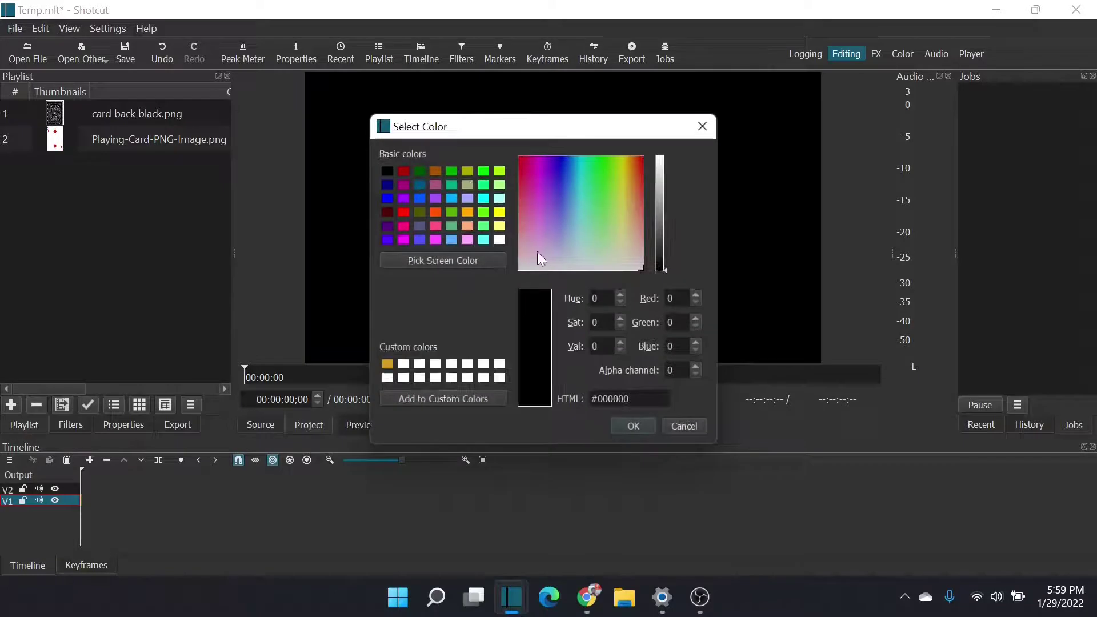
{"action": "left_click", "coordinate": [418, 172]}
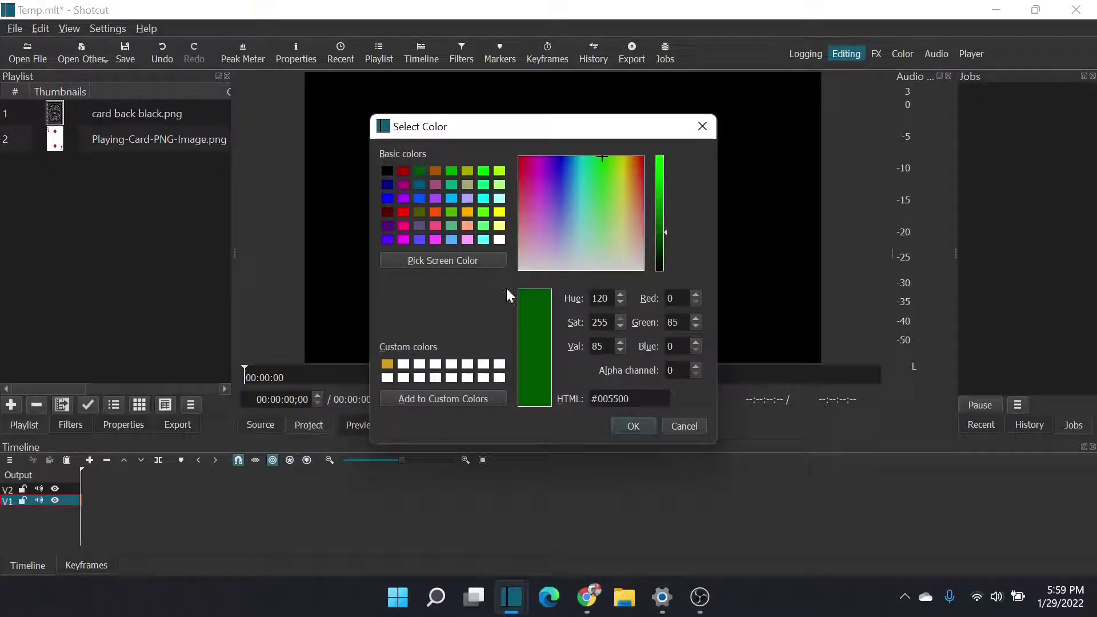
{"action": "left_click", "coordinate": [643, 424]}
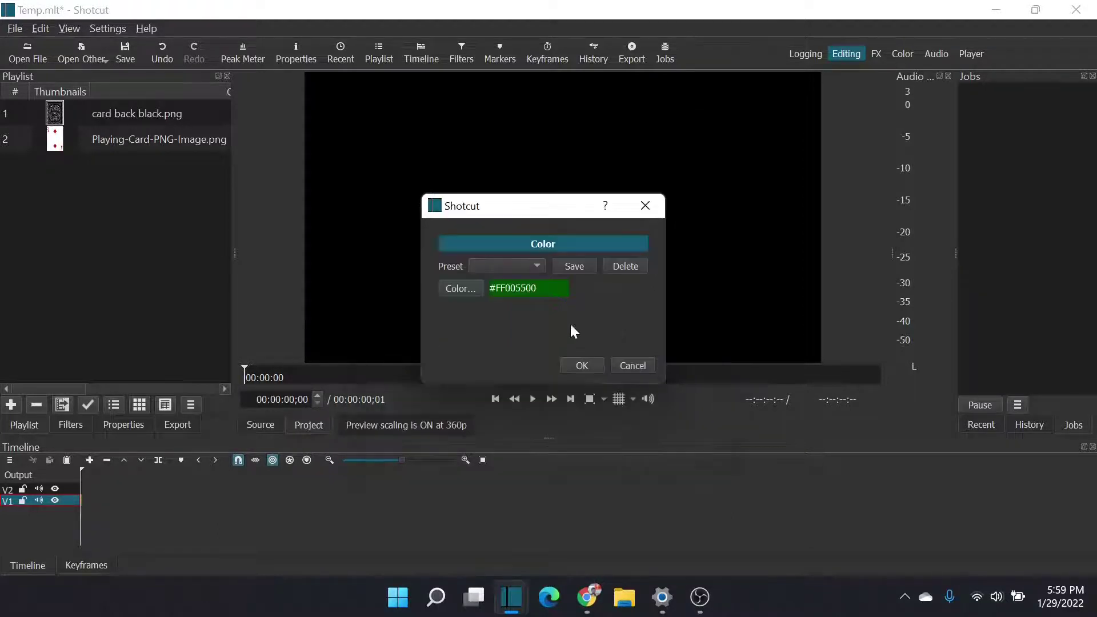
{"action": "left_click", "coordinate": [582, 366]}
Add the green colour clip to the playlist as item 3 and onto track V1
{"action": "left_click", "coordinate": [394, 165]}
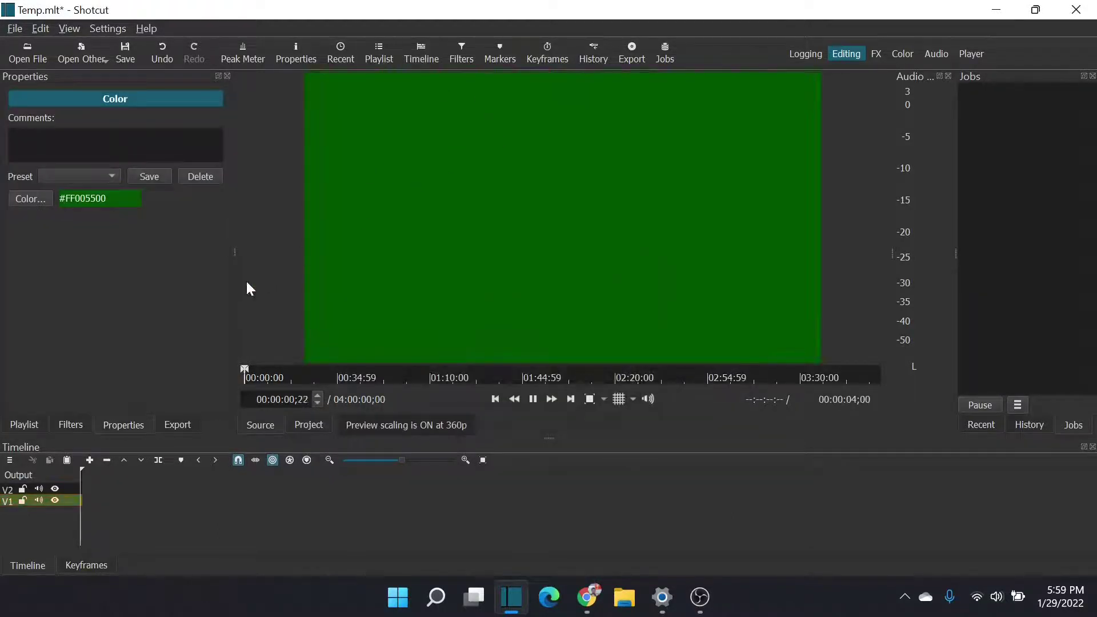
{"action": "left_click", "coordinate": [24, 426]}
{"action": "left_click_drag", "start_coordinate": [323, 293], "coordinate": [62, 251]}
{"action": "left_click_drag", "start_coordinate": [62, 161], "coordinate": [121, 499]}
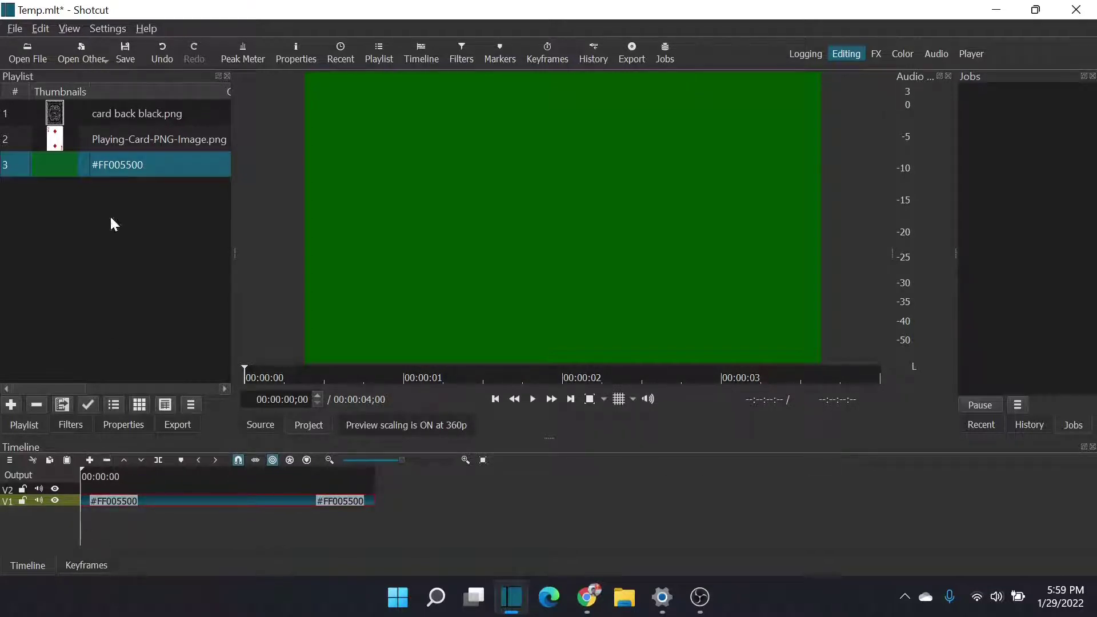
Put card back black.png on V2 trimmed to 5 frames, then a shortened Playing-Card-PNG-Image.png after it
{"action": "left_click_drag", "start_coordinate": [54, 140], "coordinate": [108, 491]}
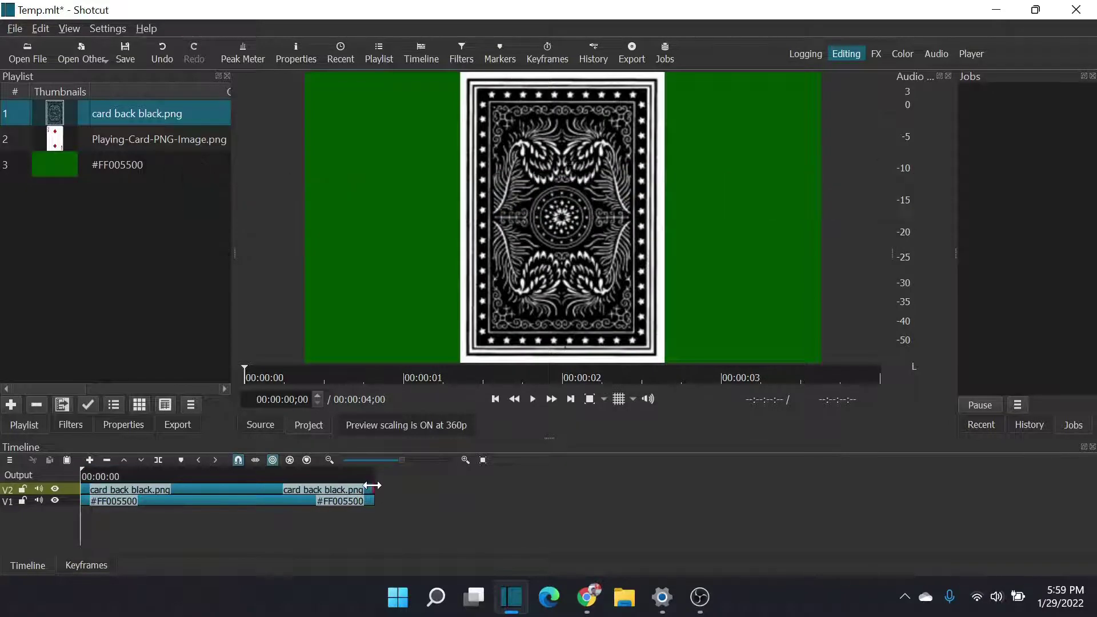
{"action": "left_click_drag", "start_coordinate": [339, 489], "coordinate": [87, 505]}
{"action": "left_click", "coordinate": [58, 141]}
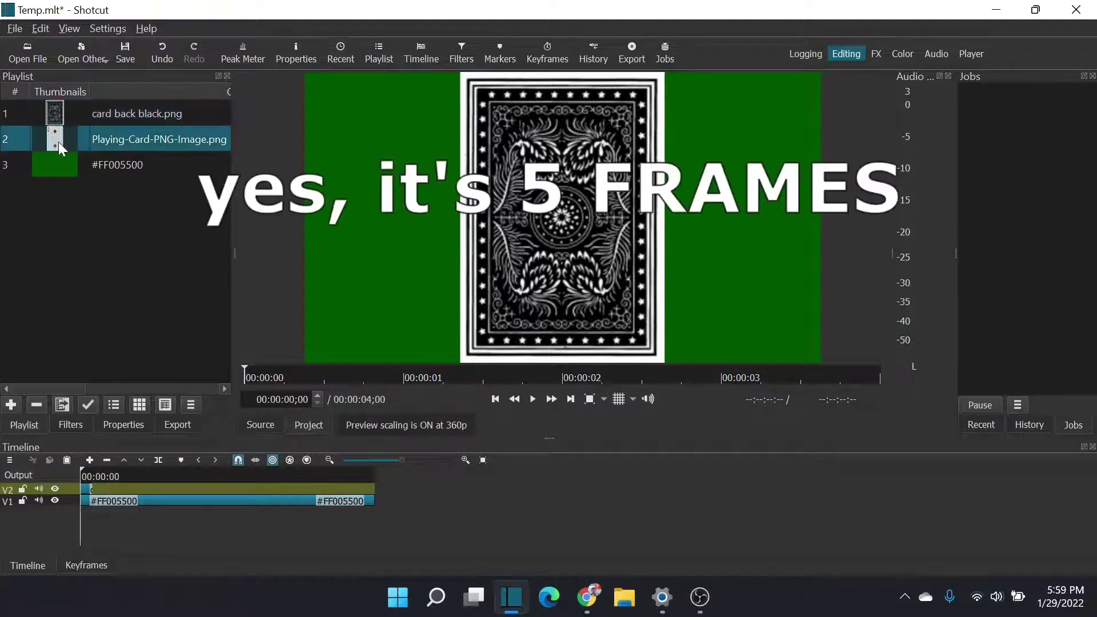
{"action": "left_click_drag", "start_coordinate": [60, 143], "coordinate": [152, 485]}
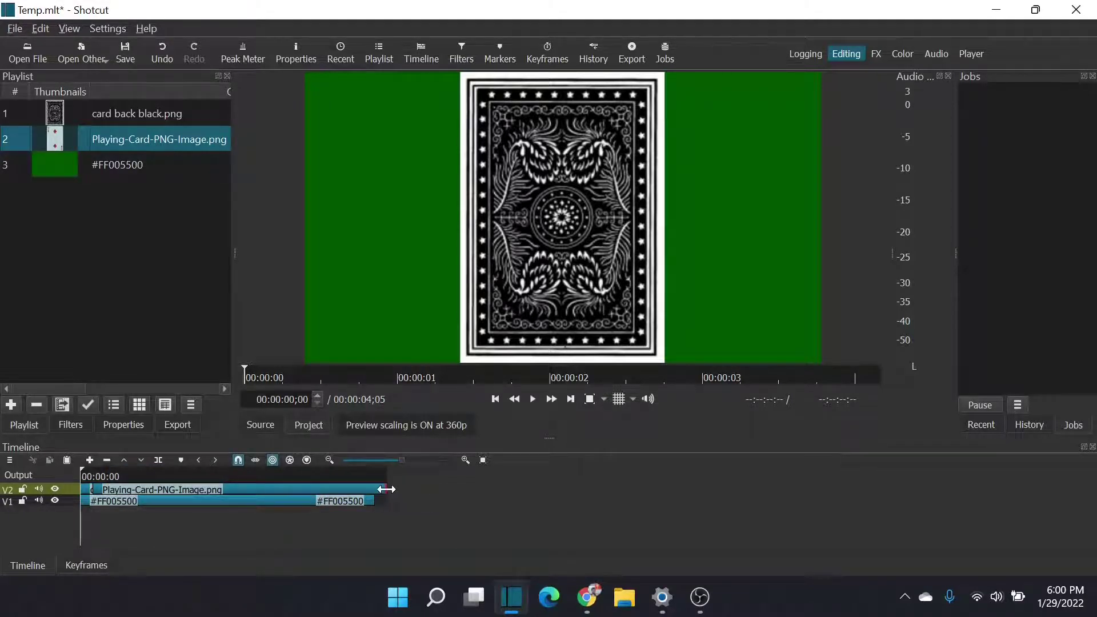
{"action": "left_click", "coordinate": [188, 489]}
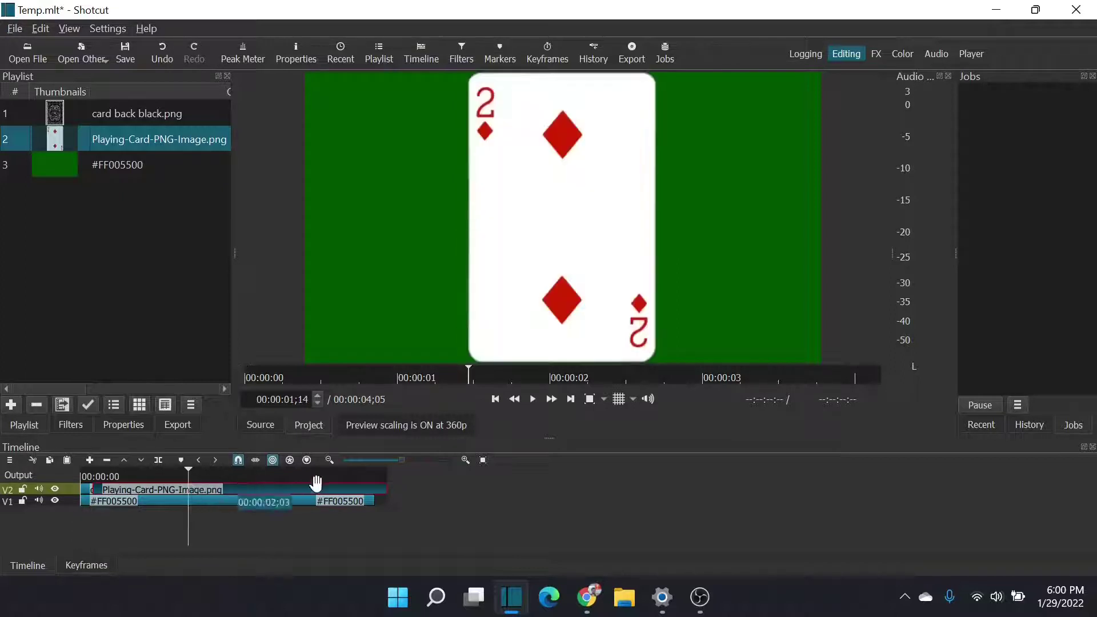
{"action": "left_click_drag", "start_coordinate": [385, 489], "coordinate": [100, 491]}
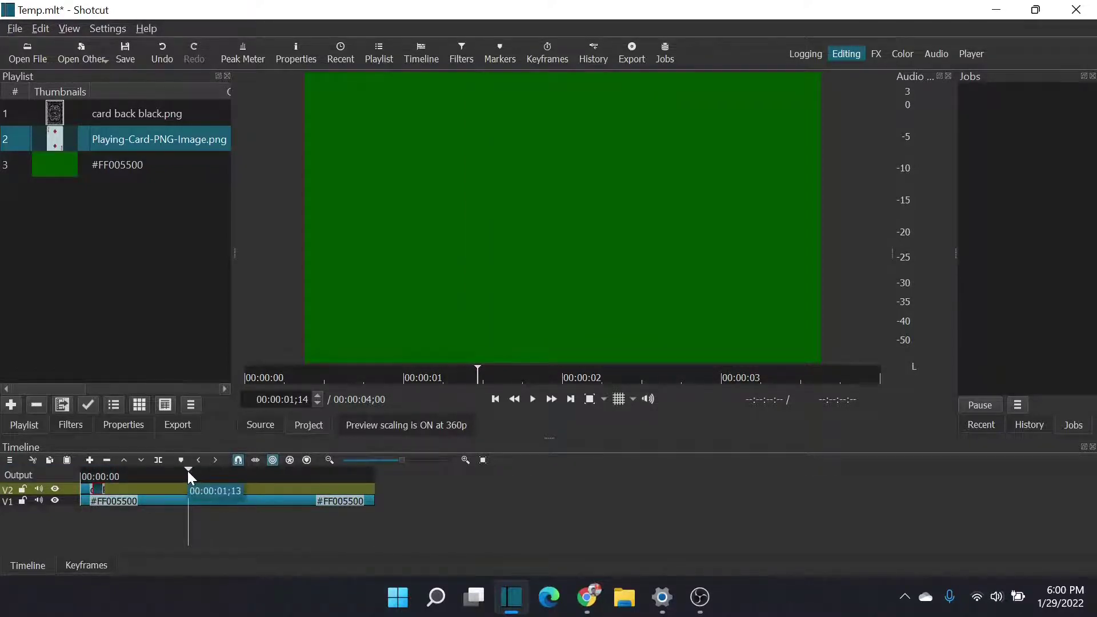
{"action": "left_click_drag", "start_coordinate": [190, 477], "coordinate": [84, 478]}
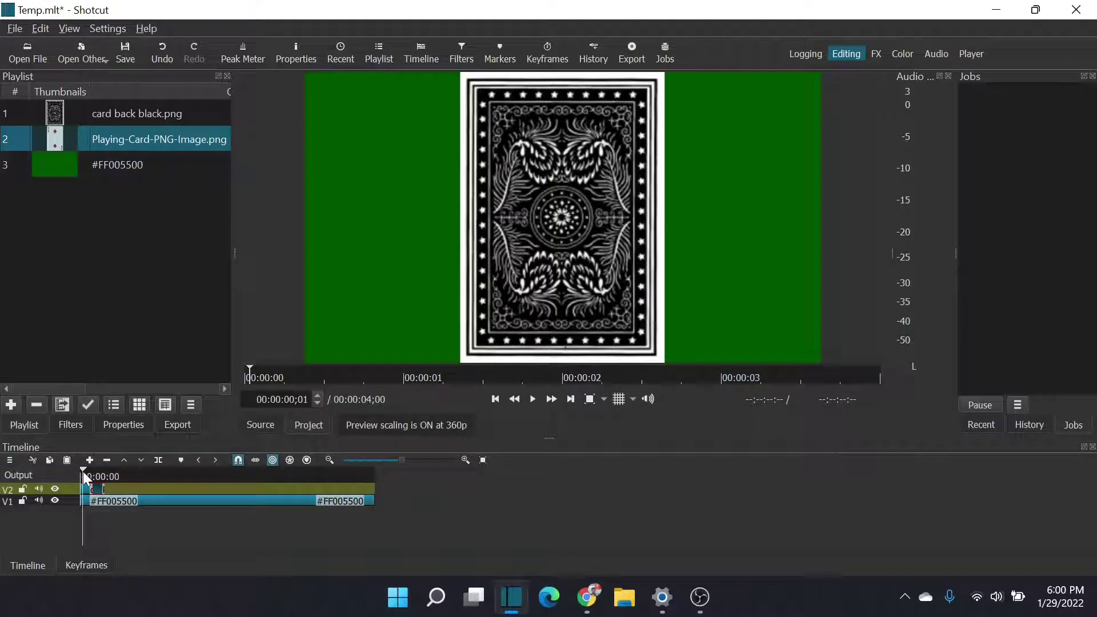
Check Help > About Shotcut (version 21.12.24), close it, and select card back black.png
{"action": "left_click", "coordinate": [73, 564]}
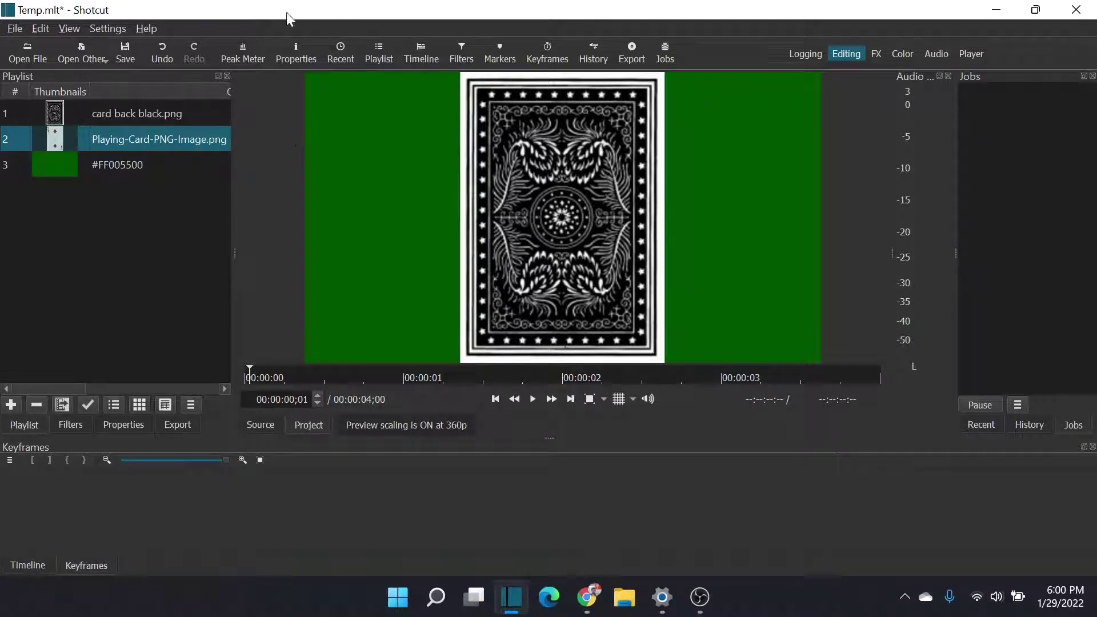
{"action": "left_click", "coordinate": [144, 29]}
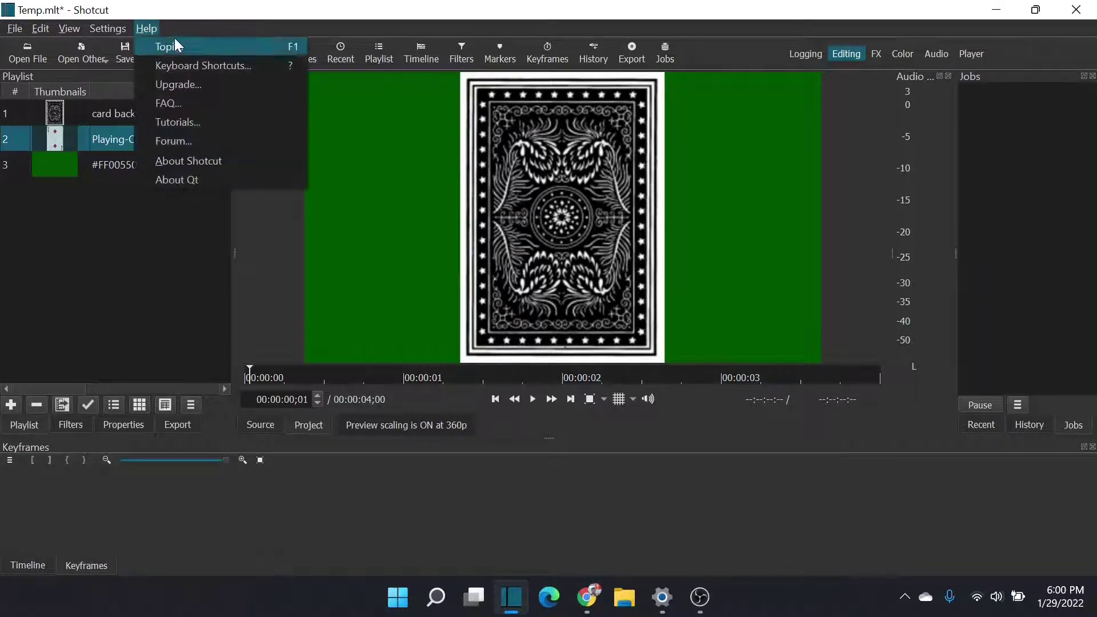
{"action": "left_click", "coordinate": [190, 161]}
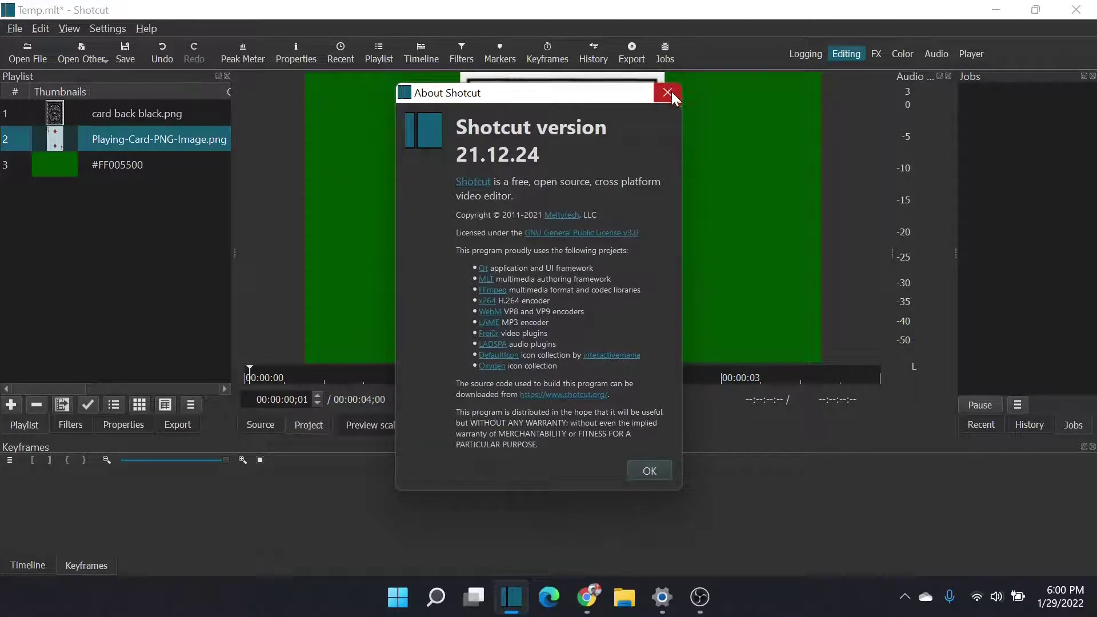
{"action": "left_click", "coordinate": [651, 469]}
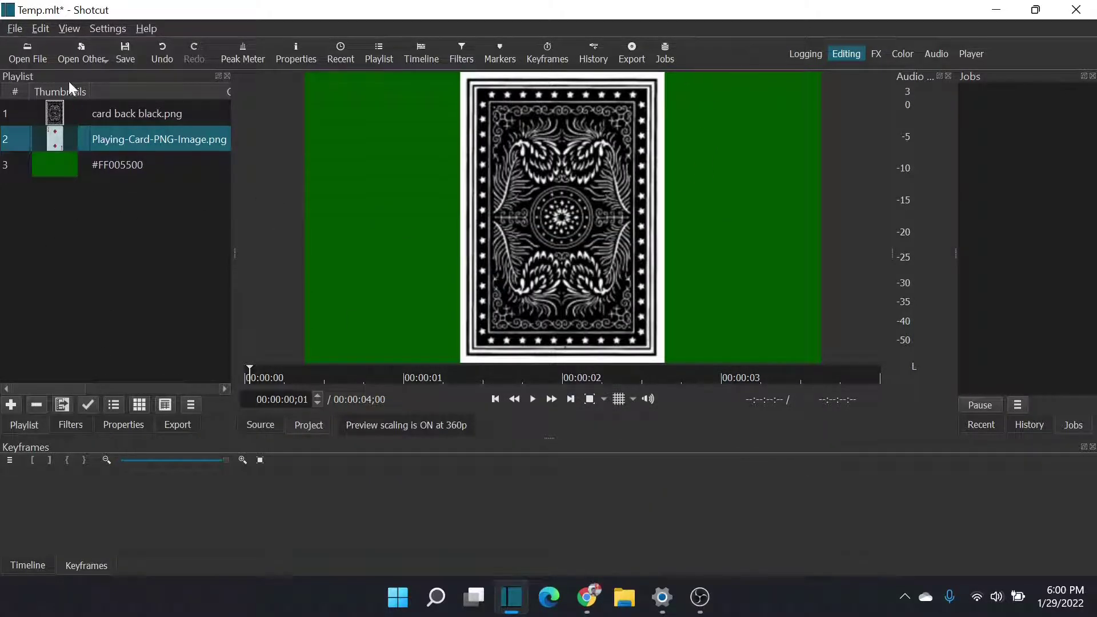
{"action": "left_click", "coordinate": [81, 114]}
Select the card back clip on V2 and add a Corner Pin filter by searching 'co'
{"action": "left_click", "coordinate": [32, 566]}
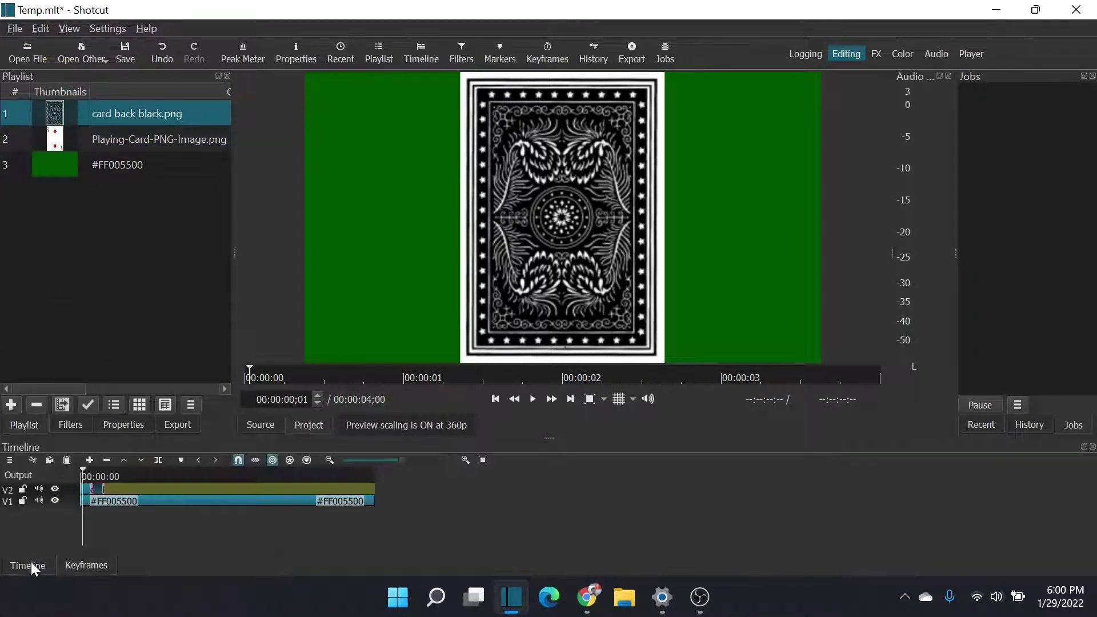
{"action": "left_click", "coordinate": [84, 489]}
{"action": "mouse_move", "coordinate": [84, 488]}
{"action": "left_mouse_down"}
{"action": "mouse_move", "coordinate": [88, 518]}
{"action": "mouse_move", "coordinate": [90, 476]}
{"action": "mouse_move", "coordinate": [80, 477]}
{"action": "left_mouse_up"}
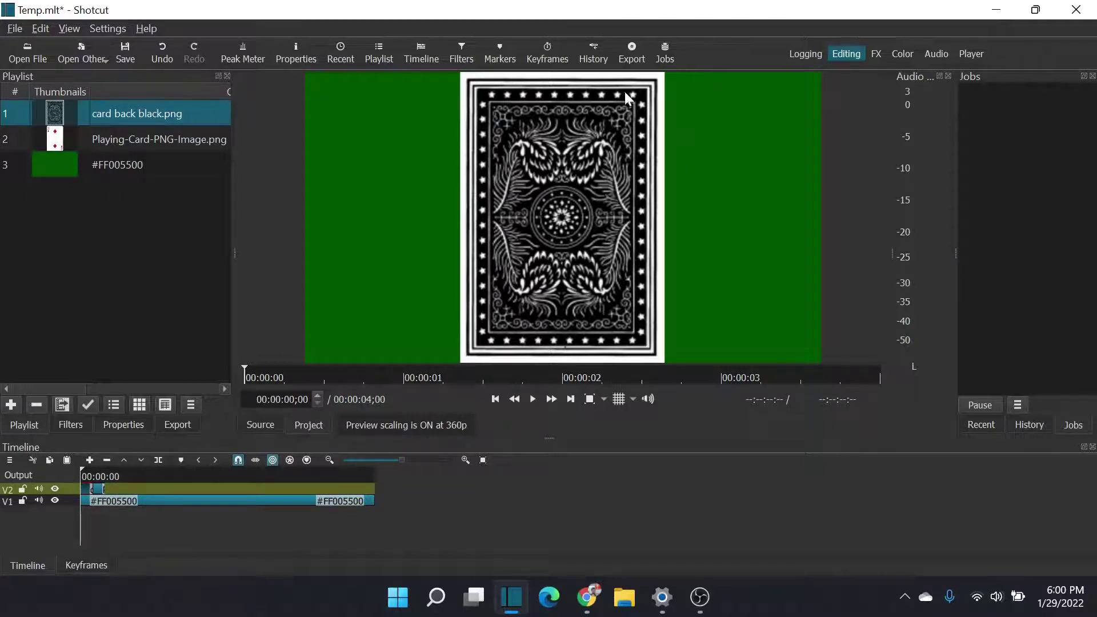
{"action": "left_click", "coordinate": [84, 565]}
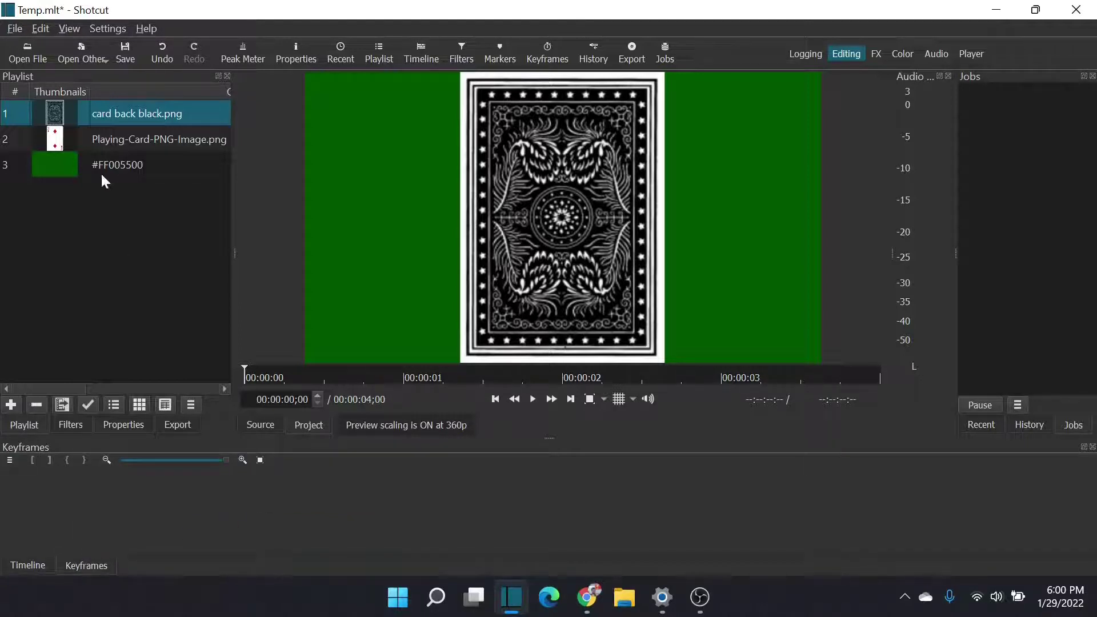
{"action": "left_click", "coordinate": [70, 424]}
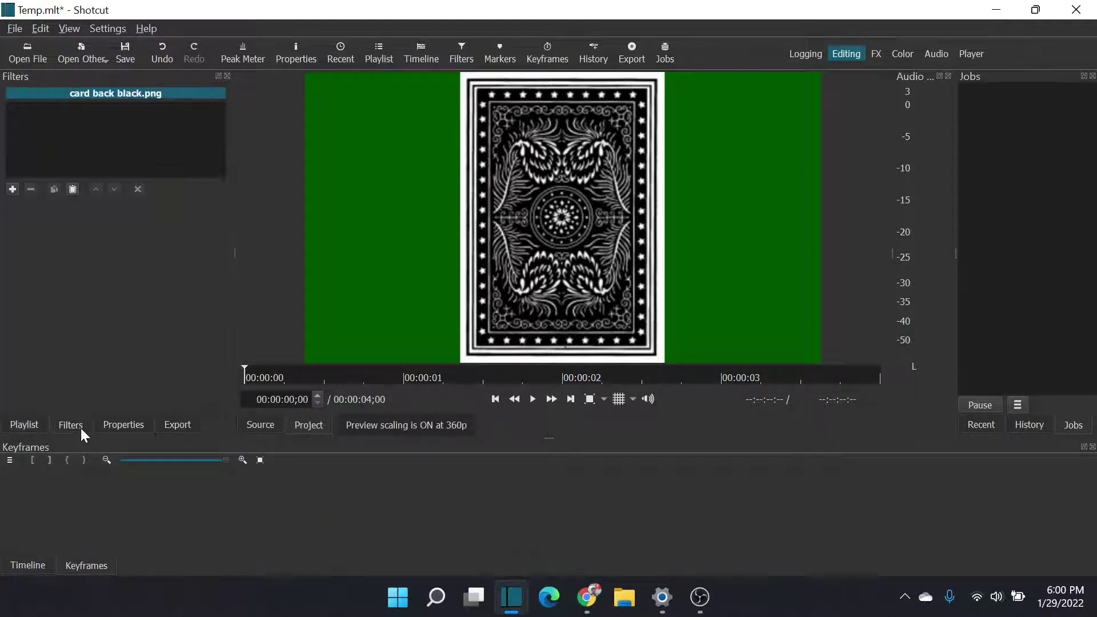
{"action": "left_click", "coordinate": [13, 189]}
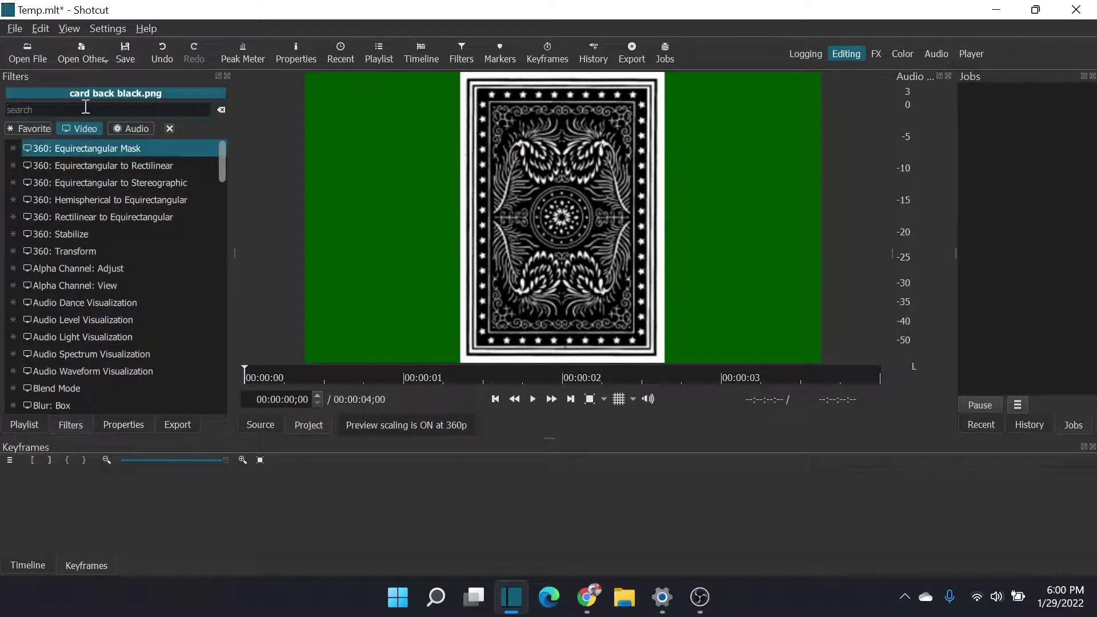
{"action": "type", "text": "co"}
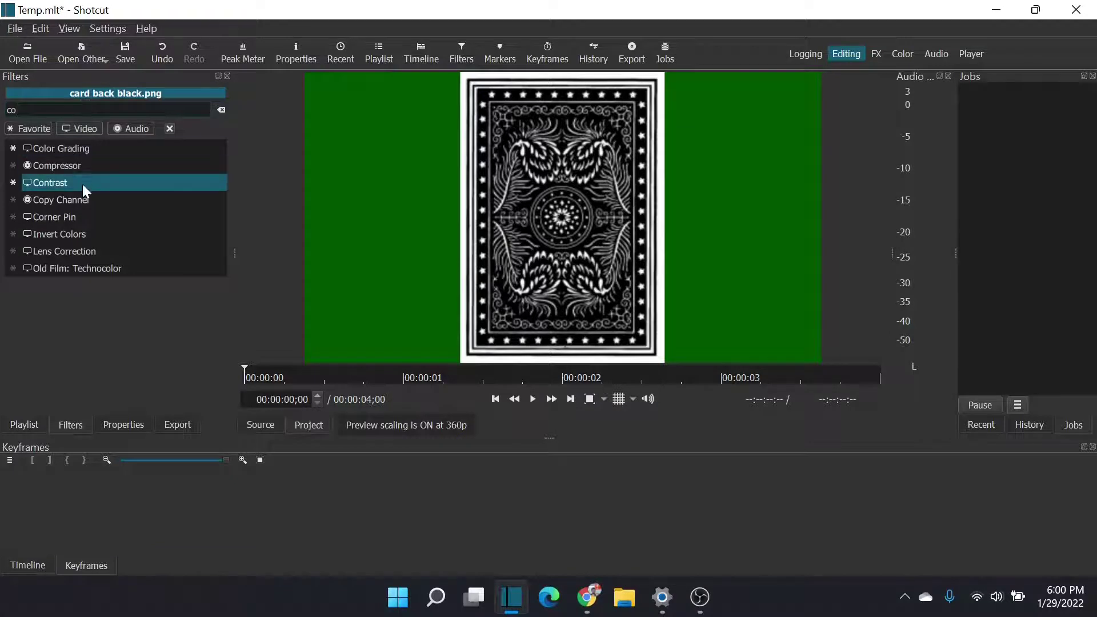
{"action": "left_click", "coordinate": [71, 217]}
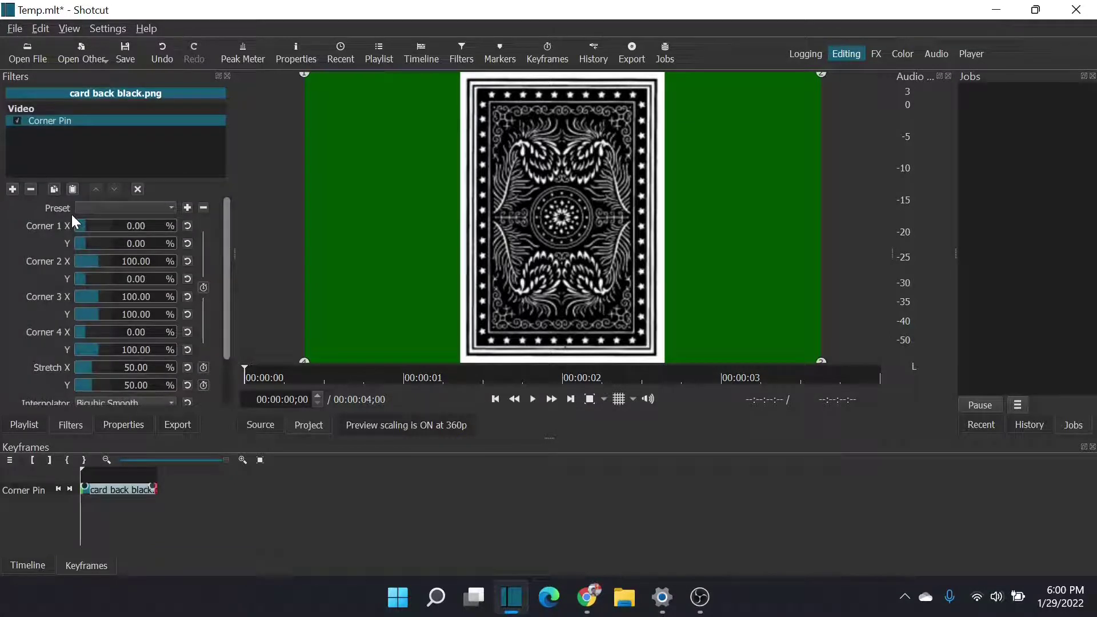
Enable corner keyframes and, at frame 4, set Corner 1 and Corner 2 X to 50
{"action": "left_click", "coordinate": [204, 288]}
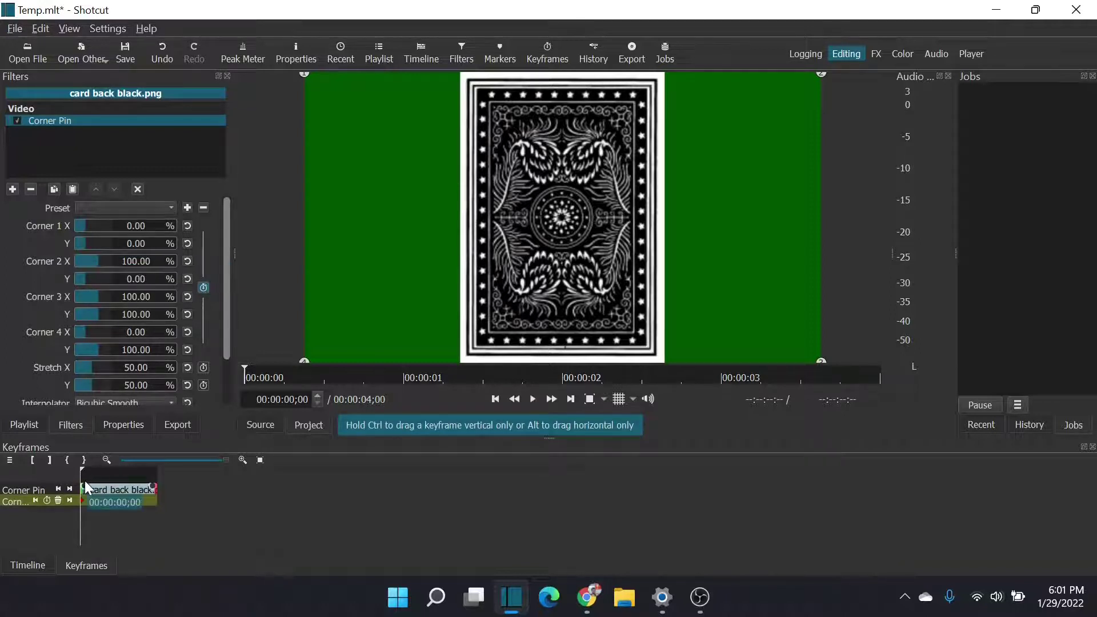
{"action": "left_click_drag", "start_coordinate": [81, 471], "coordinate": [167, 477]}
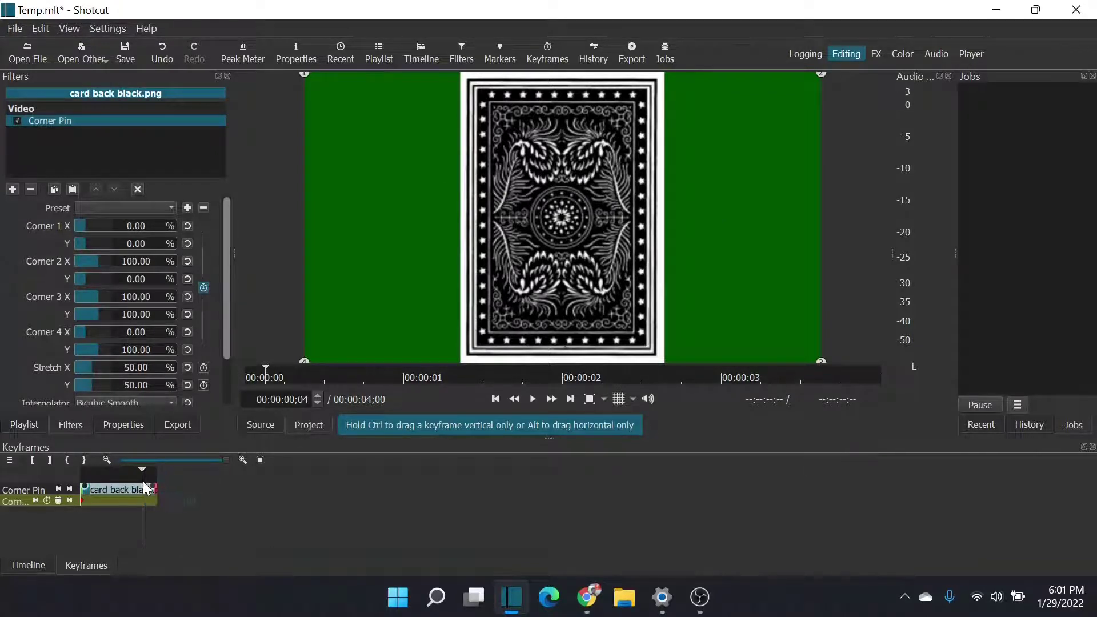
{"action": "left_click", "coordinate": [132, 224]}
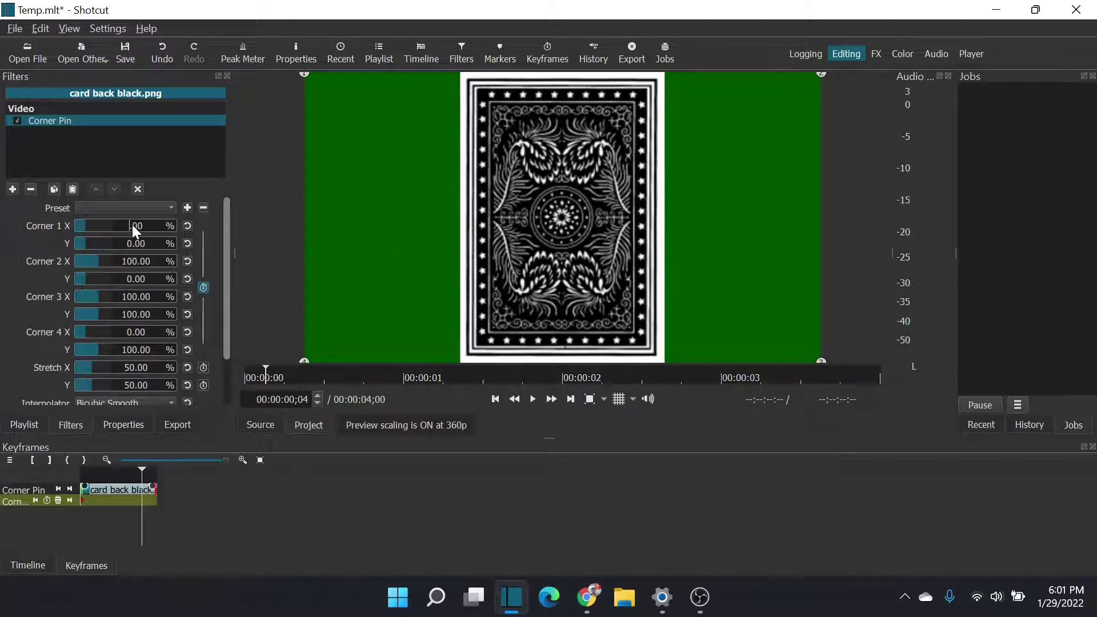
{"action": "key", "text": "BackSpace"}
{"action": "type", "text": "50"}
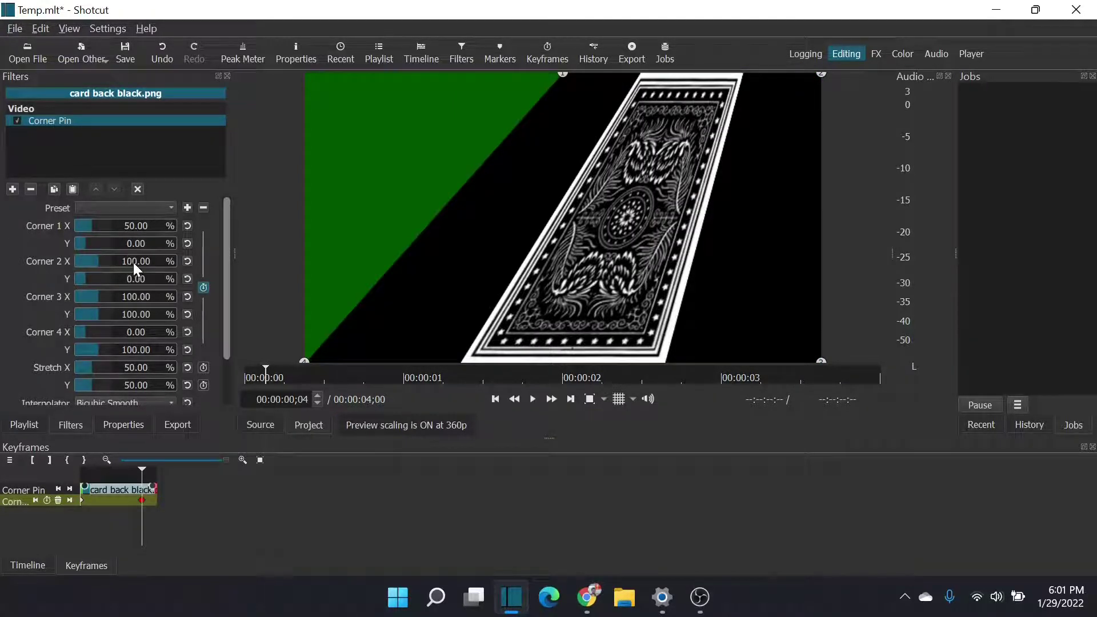
{"action": "left_click", "coordinate": [137, 262]}
{"action": "type", "text": "50"}
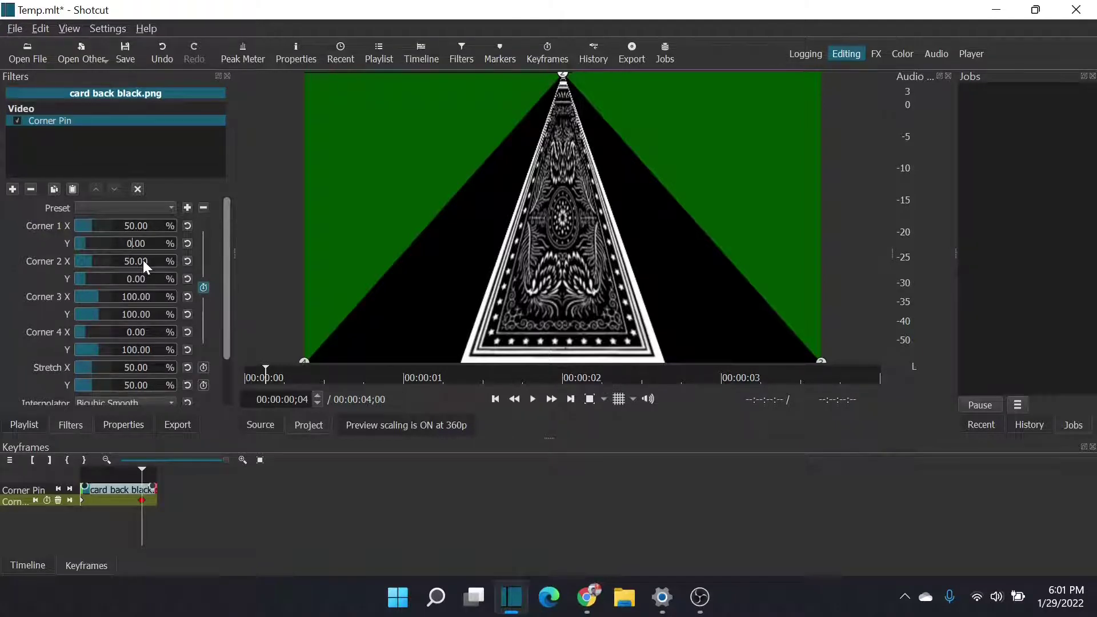
Set Corner 1 Y to 5, Corners 3 and 4 X to 50, Corner 4 Y to 95, then preview
{"action": "key", "text": "BackSpace"}
{"action": "type", "text": "5"}
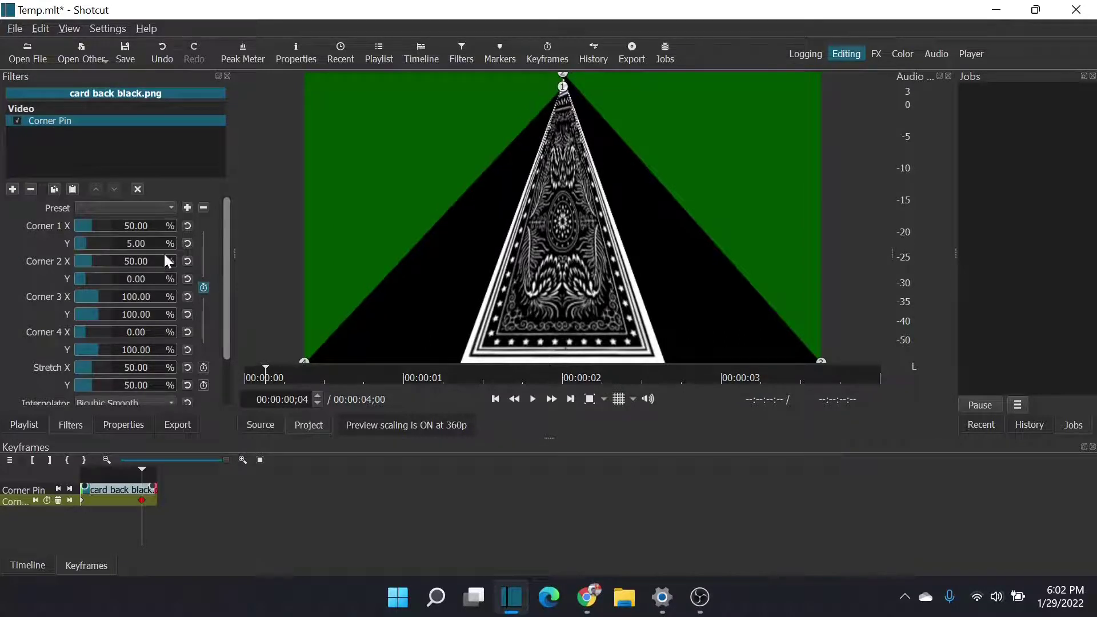
{"action": "left_click", "coordinate": [131, 298]}
{"action": "type", "text": "50"}
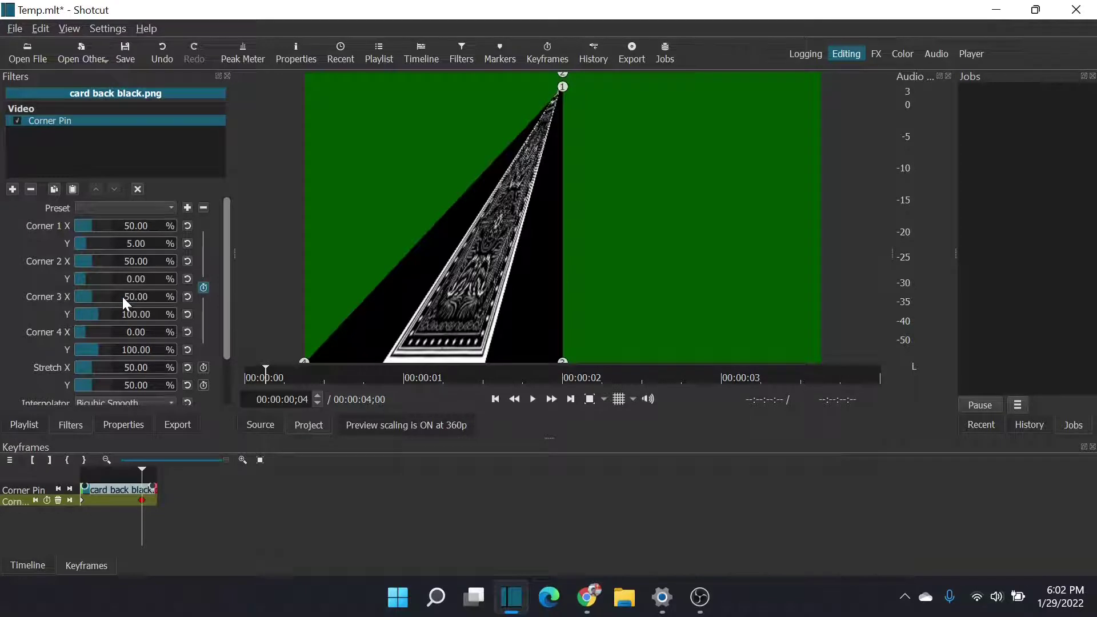
{"action": "left_click", "coordinate": [132, 335]}
{"action": "type", "text": "50"}
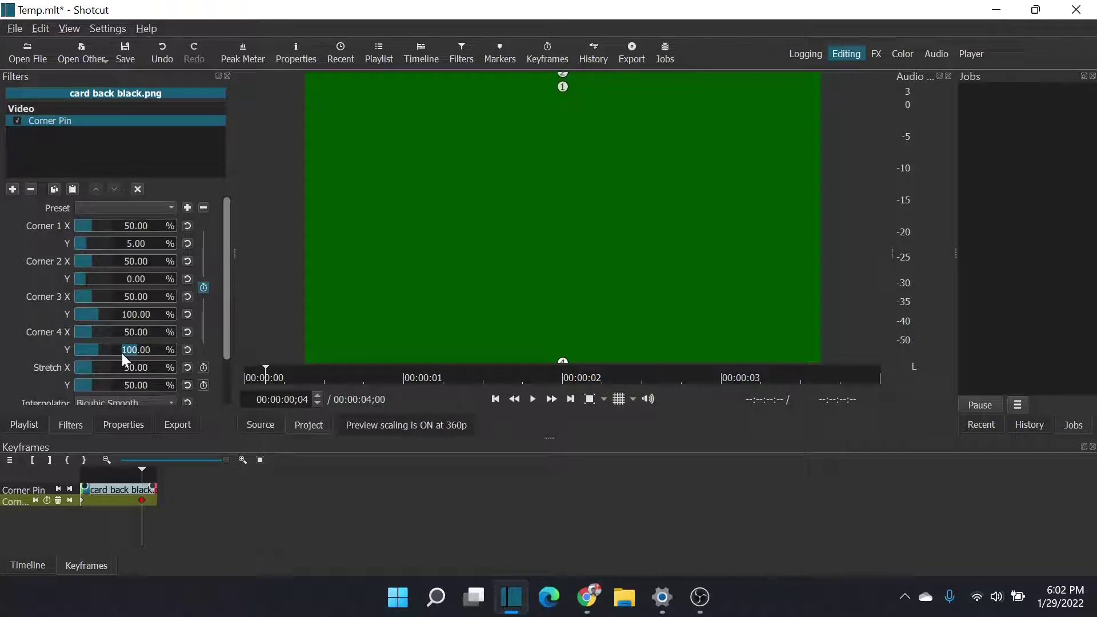
{"action": "type", "text": "95"}
{"action": "mouse_move", "coordinate": [142, 468]}
{"action": "left_mouse_down"}
{"action": "mouse_move", "coordinate": [84, 468]}
{"action": "mouse_move", "coordinate": [159, 478]}
{"action": "left_mouse_up"}
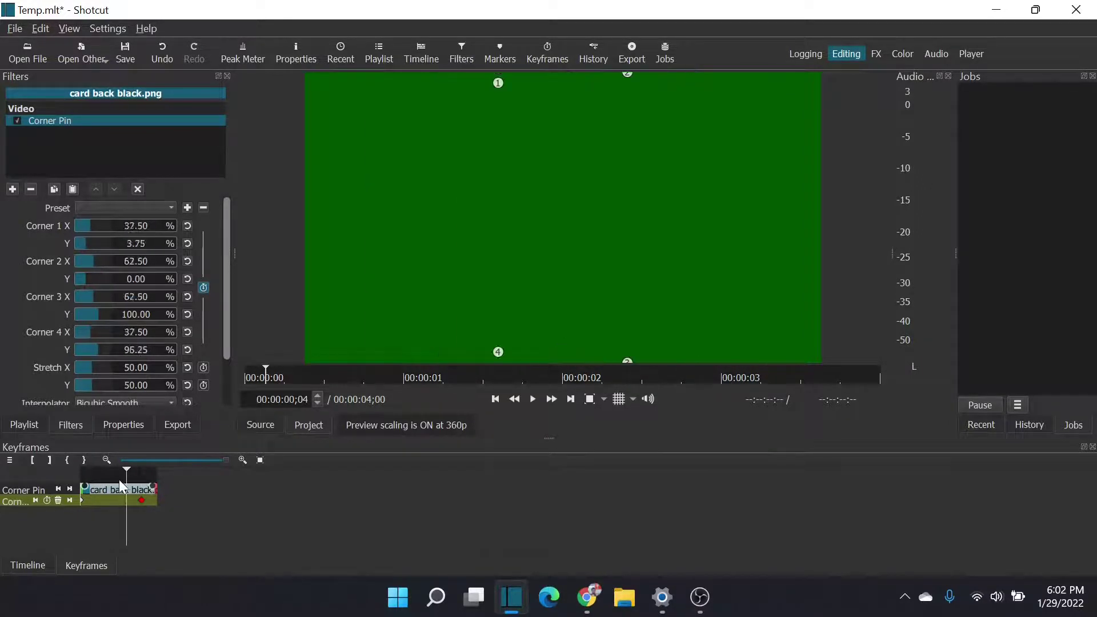
{"action": "left_click", "coordinate": [91, 479]}
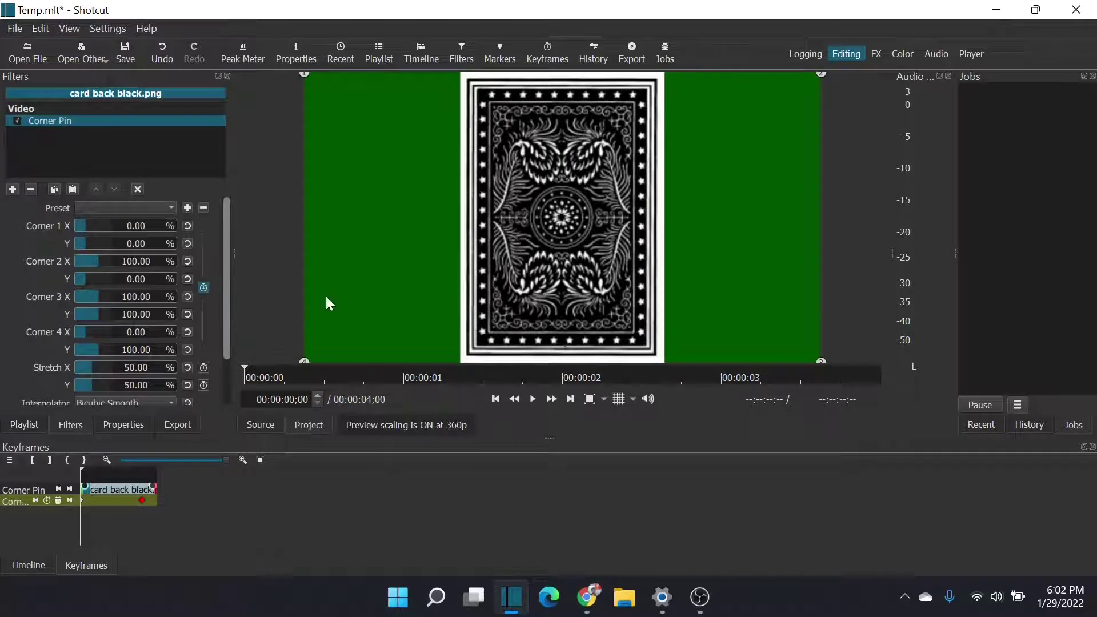
Set the card back's Alpha Operation to Minimum and preview the narrowing card at frame 1
{"action": "left_click_drag", "start_coordinate": [226, 286], "coordinate": [233, 361]}
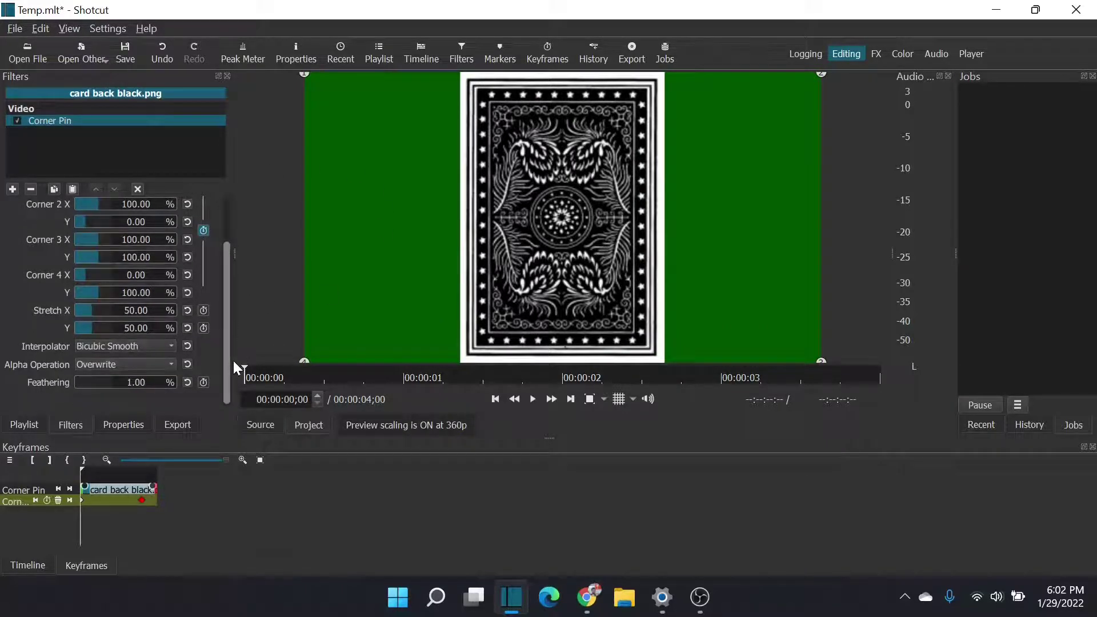
{"action": "left_click", "coordinate": [120, 364]}
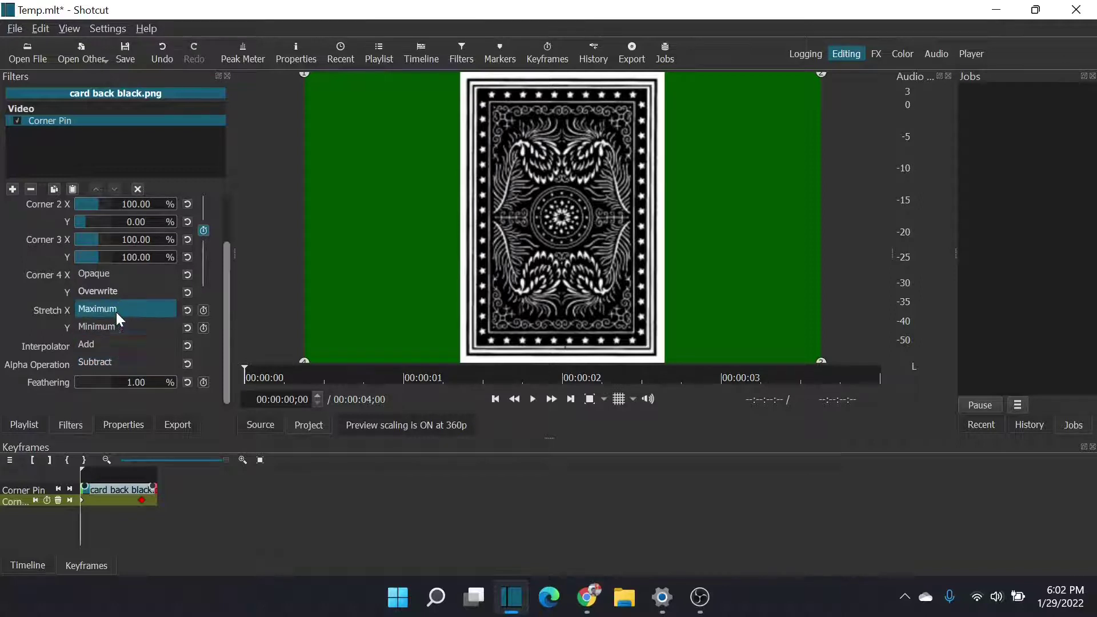
{"action": "left_click", "coordinate": [117, 326]}
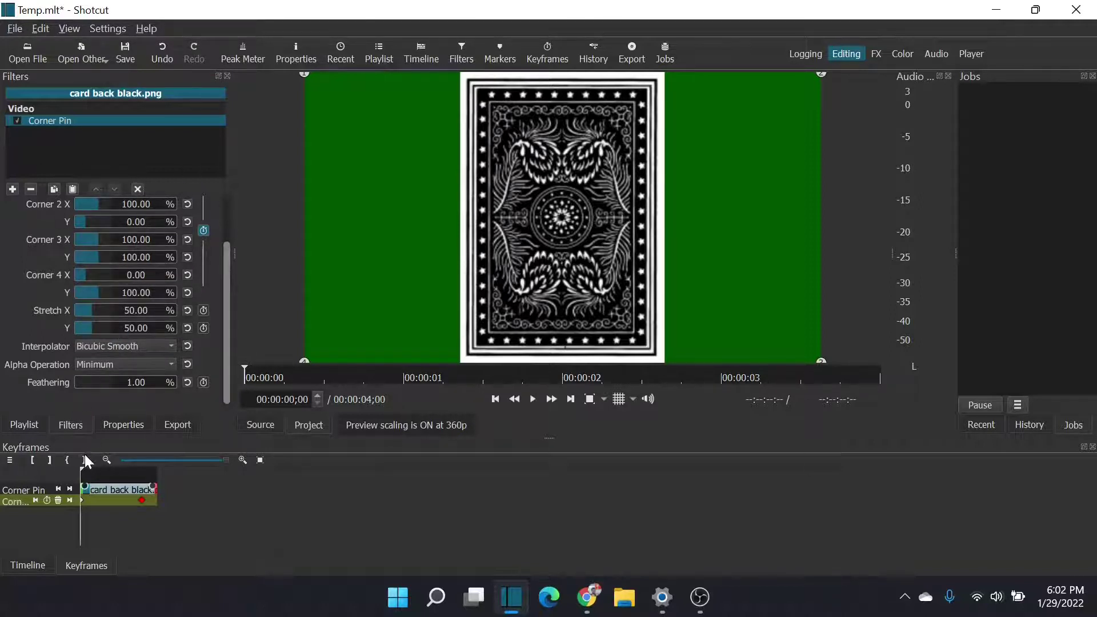
{"action": "mouse_move", "coordinate": [89, 470]}
{"action": "left_mouse_down"}
{"action": "mouse_move", "coordinate": [150, 486]}
{"action": "mouse_move", "coordinate": [90, 490]}
{"action": "left_mouse_up"}
{"action": "left_click", "coordinate": [25, 562]}
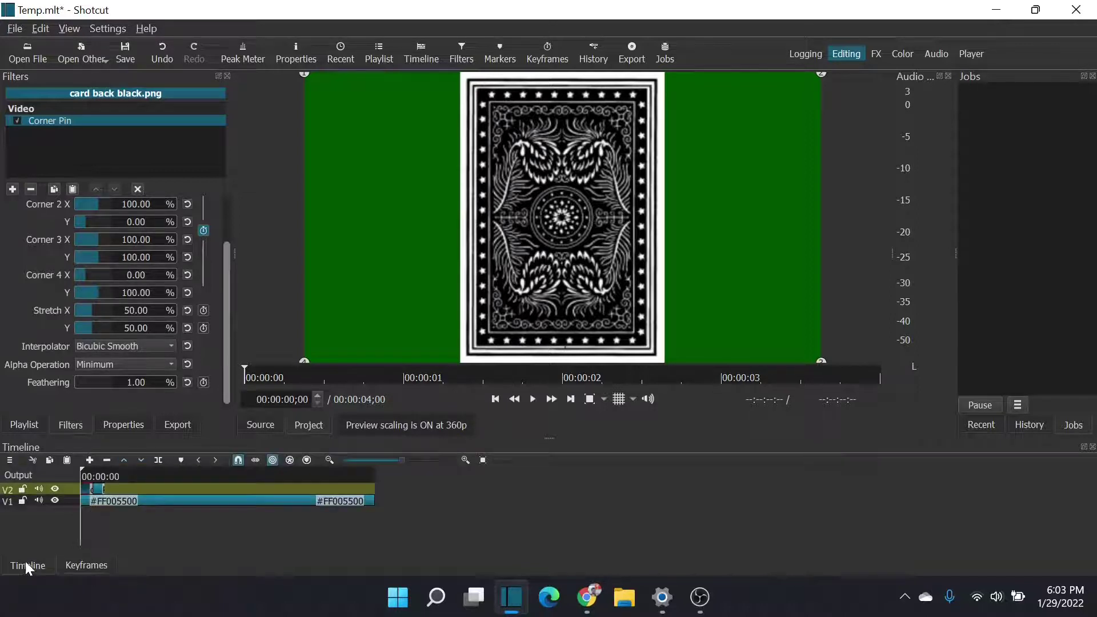
Add a Corner Pin filter to the Playing-Card-PNG-Image.png clip via a 'co' search
{"action": "left_click", "coordinate": [98, 490]}
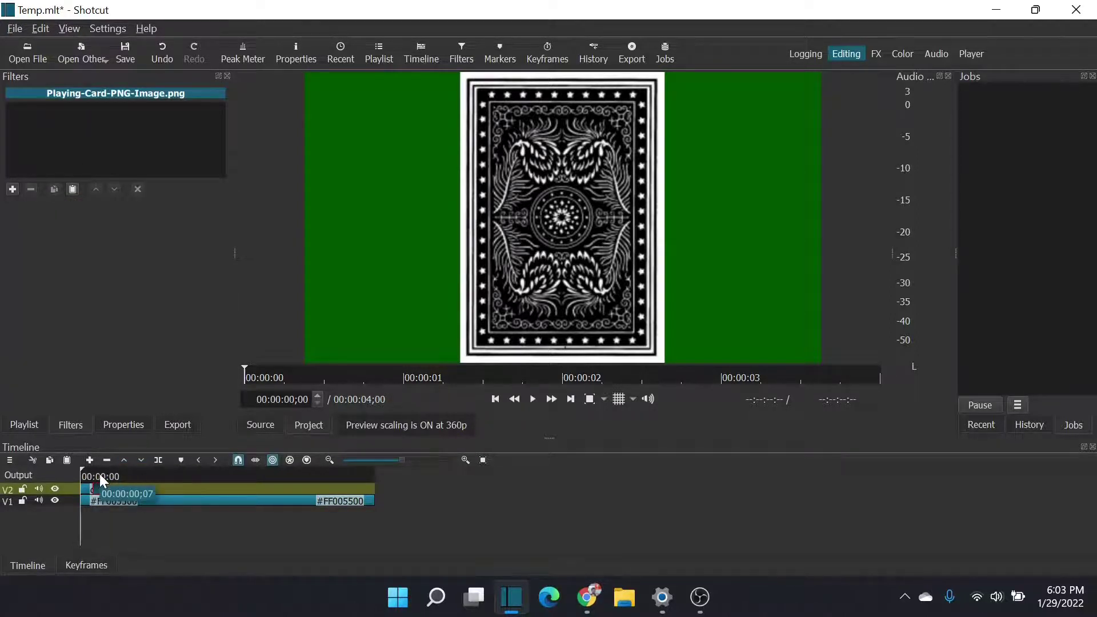
{"action": "left_click", "coordinate": [99, 476]}
{"action": "left_click", "coordinate": [86, 564]}
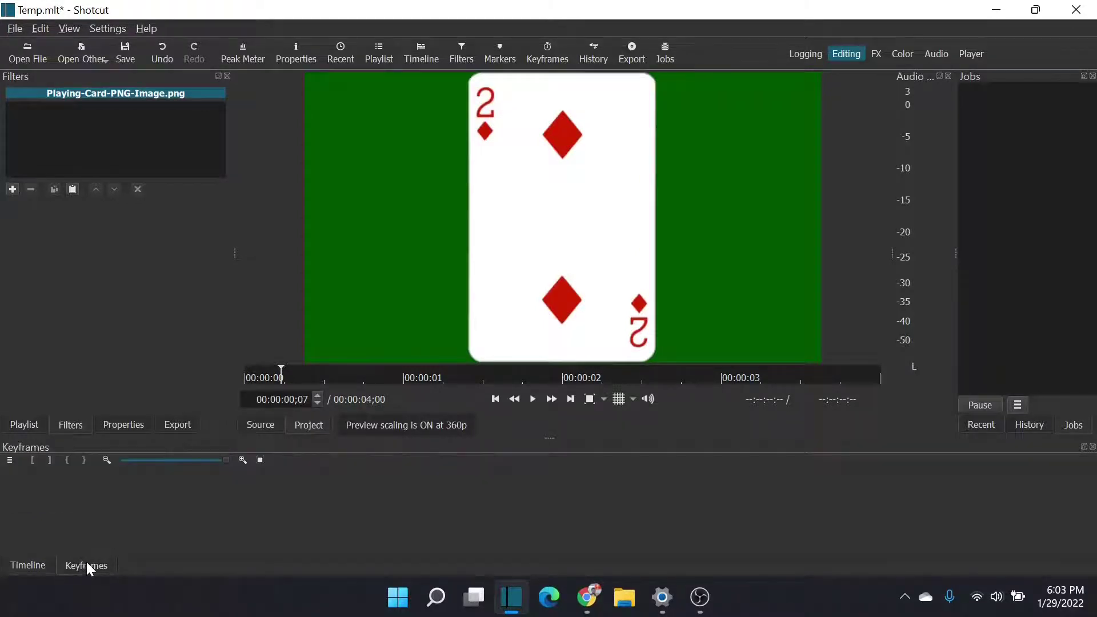
{"action": "left_click", "coordinate": [12, 189]}
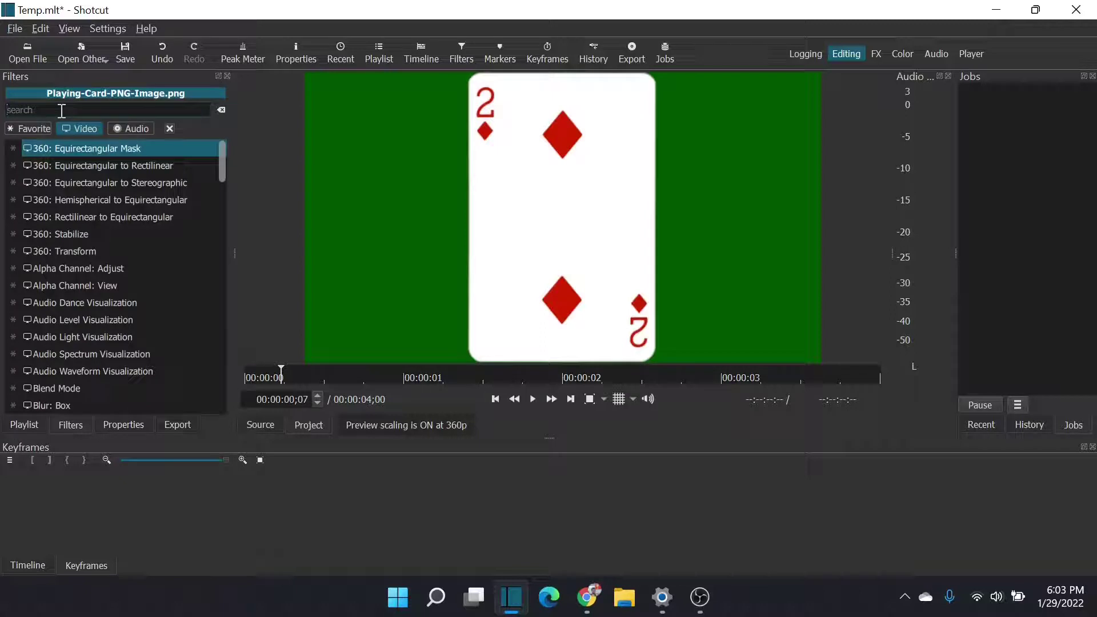
{"action": "type", "text": "co"}
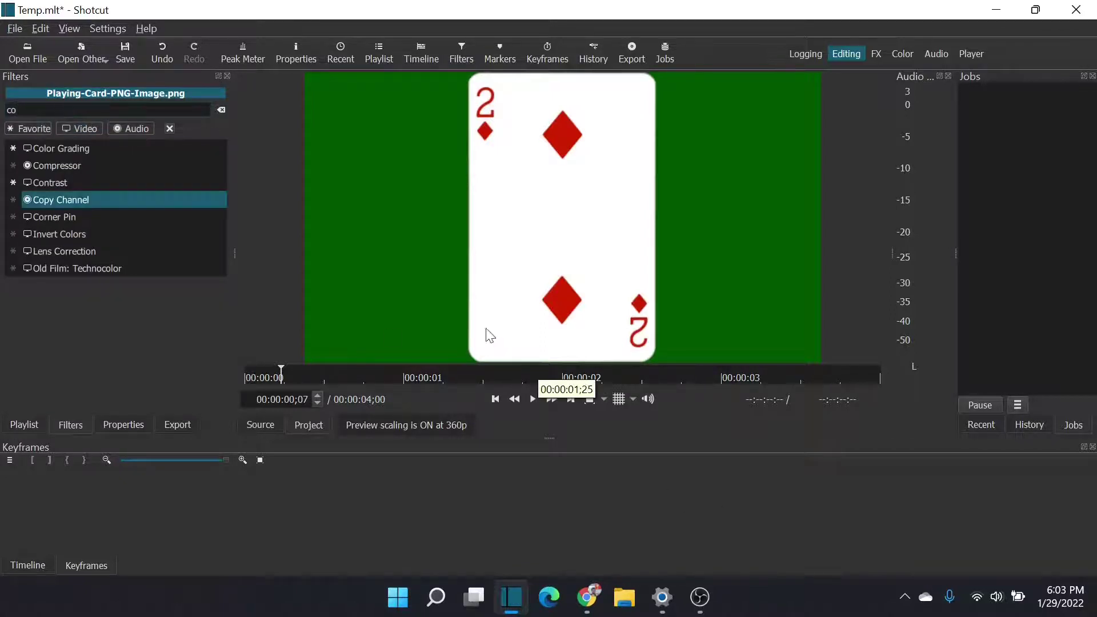
{"action": "left_click", "coordinate": [55, 217]}
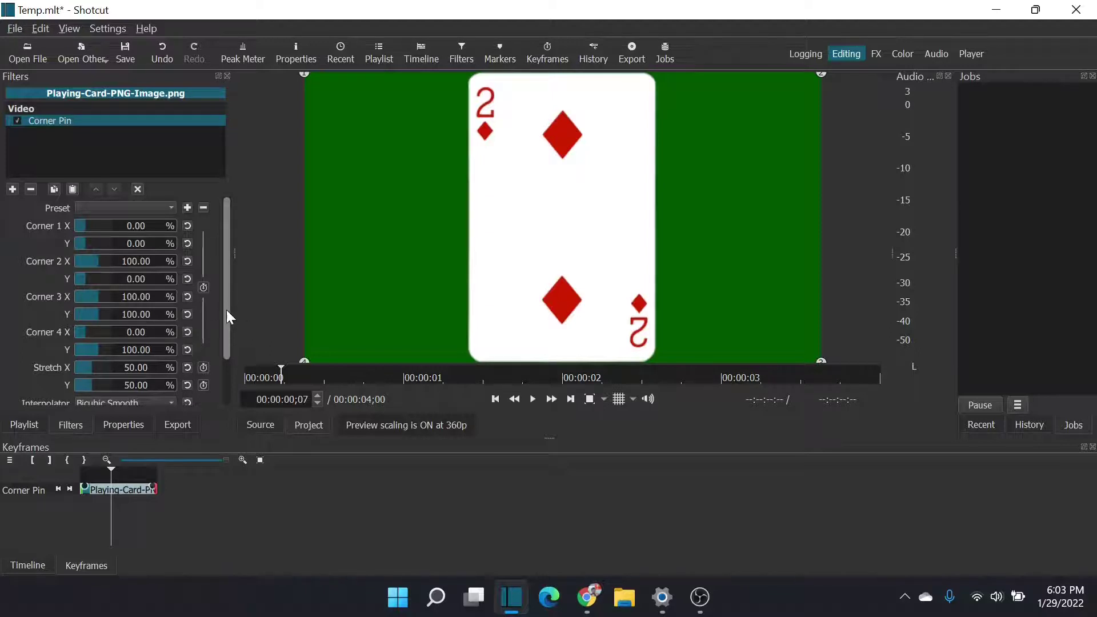
Set the two of diamonds Corner Pin Alpha Operation to Minimum
{"action": "left_click_drag", "start_coordinate": [227, 311], "coordinate": [229, 382]}
{"action": "left_click", "coordinate": [109, 364]}
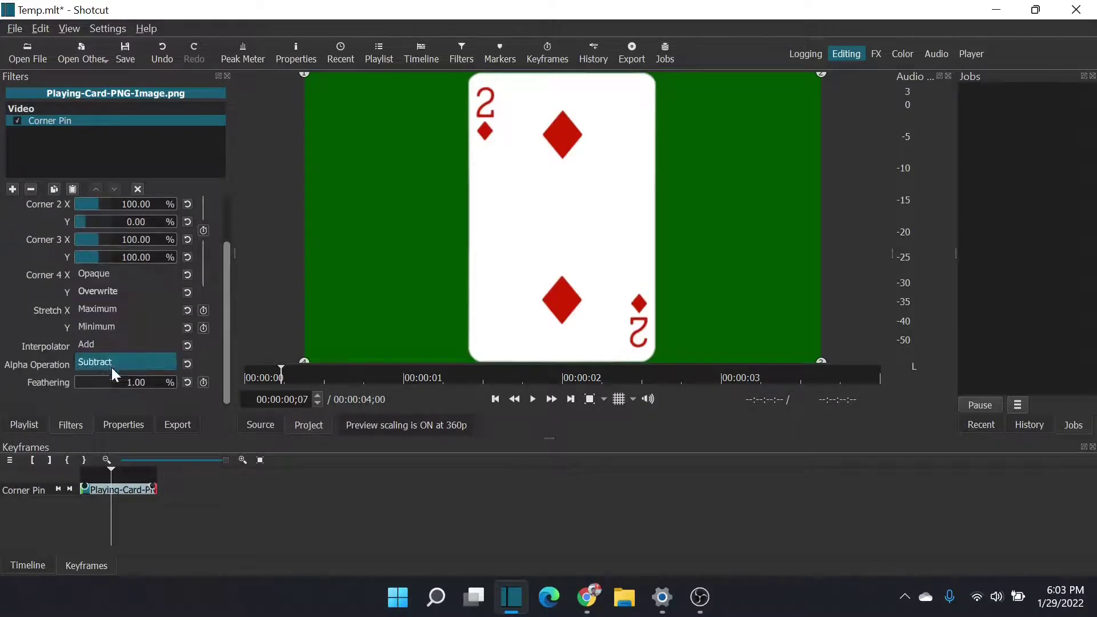
{"action": "left_click", "coordinate": [111, 327]}
{"action": "left_click_drag", "start_coordinate": [224, 347], "coordinate": [225, 286]}
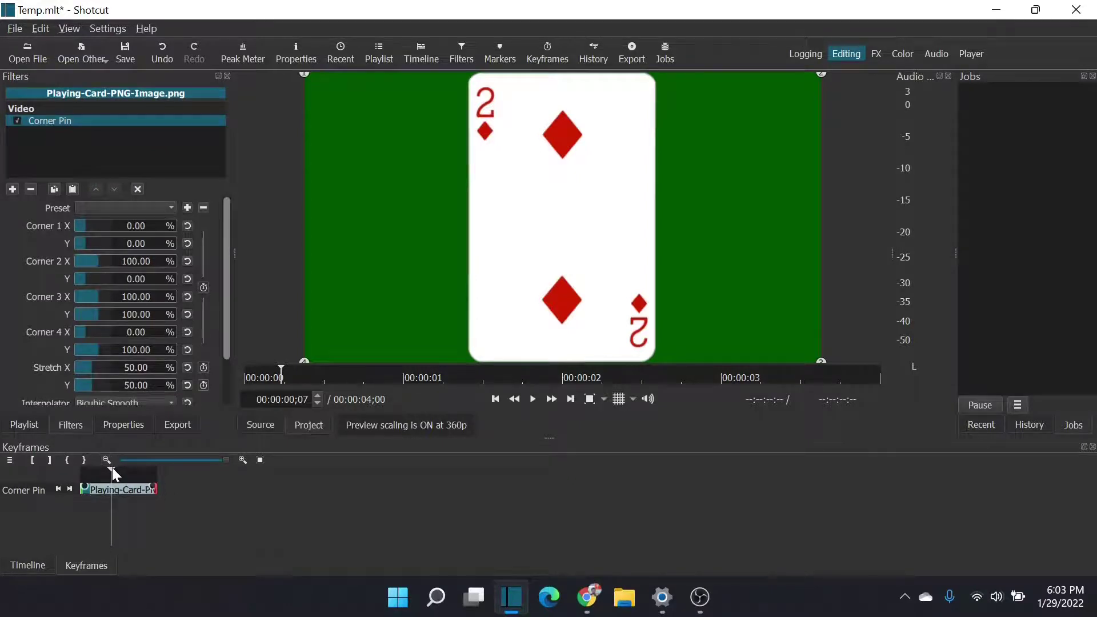
At frame 9 of the card clip, enable corner keyframing, then return to frame 5
{"action": "left_click_drag", "start_coordinate": [111, 470], "coordinate": [167, 478]}
{"action": "left_click", "coordinate": [204, 288]}
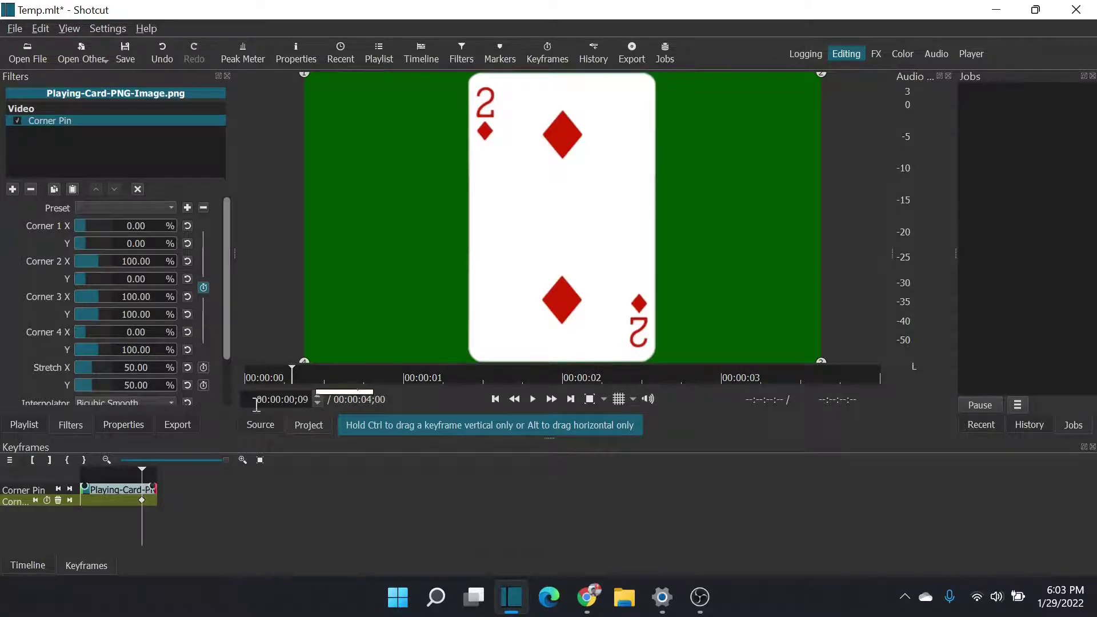
{"action": "left_click_drag", "start_coordinate": [143, 469], "coordinate": [60, 477]}
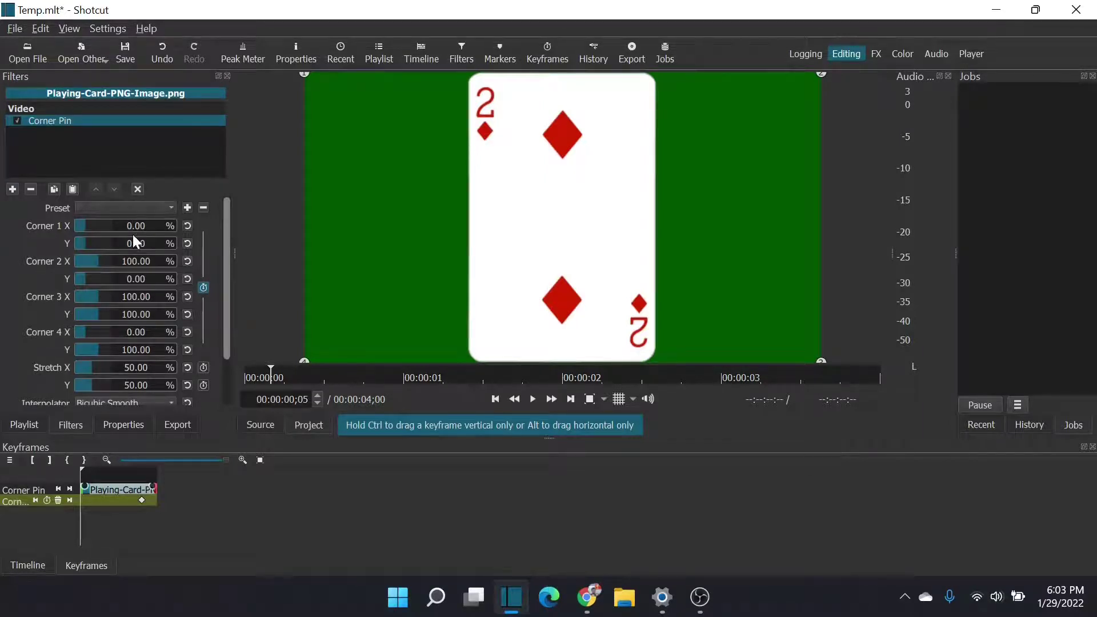
At frame 5, set Corner Pin Corners 1–4 X to 50, Corner 2 Y to 5, Corners 3–4 Y to 95
{"action": "type", "text": "10"}
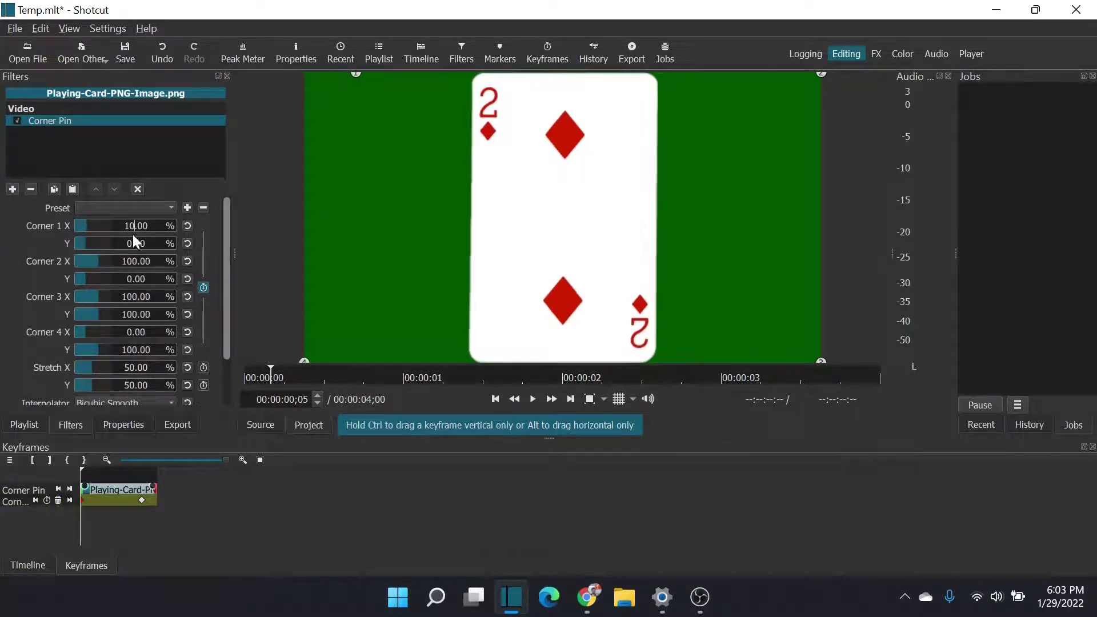
{"action": "key", "text": "BackSpace"}
{"action": "key", "text": "BackSpace"}
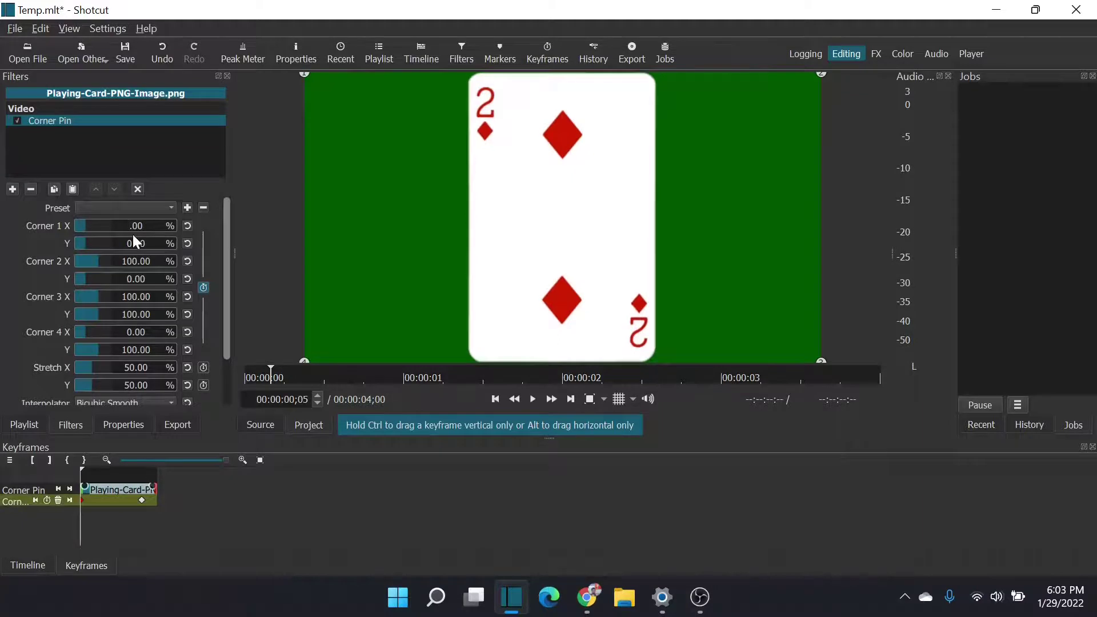
{"action": "type", "text": "50"}
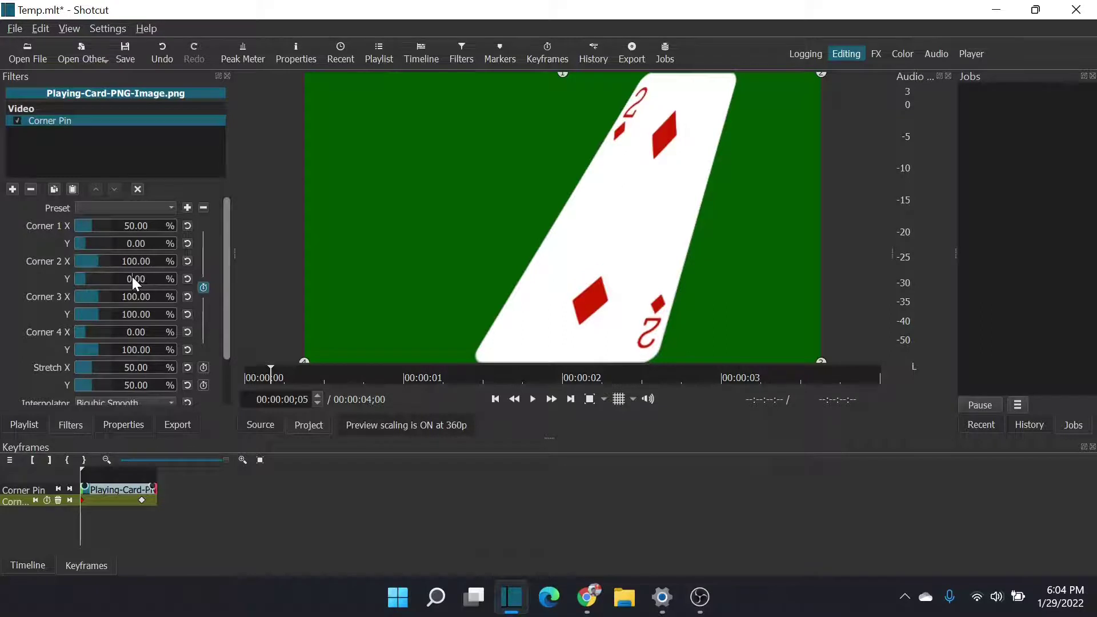
{"action": "key", "text": "BackSpace"}
{"action": "type", "text": "5"}
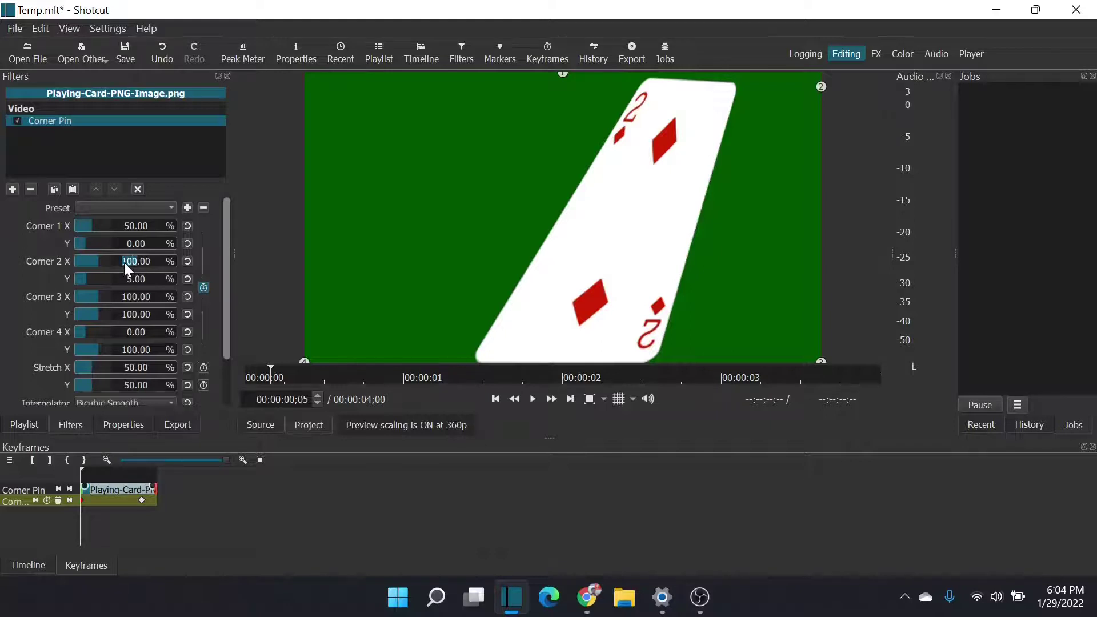
{"action": "type", "text": "50"}
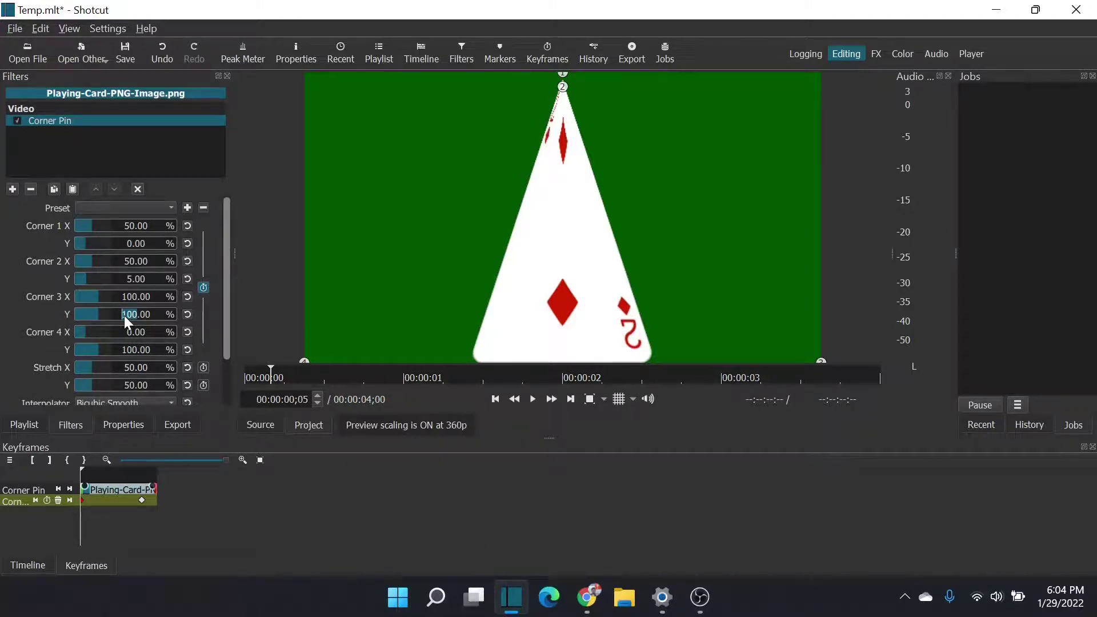
{"action": "type", "text": "95"}
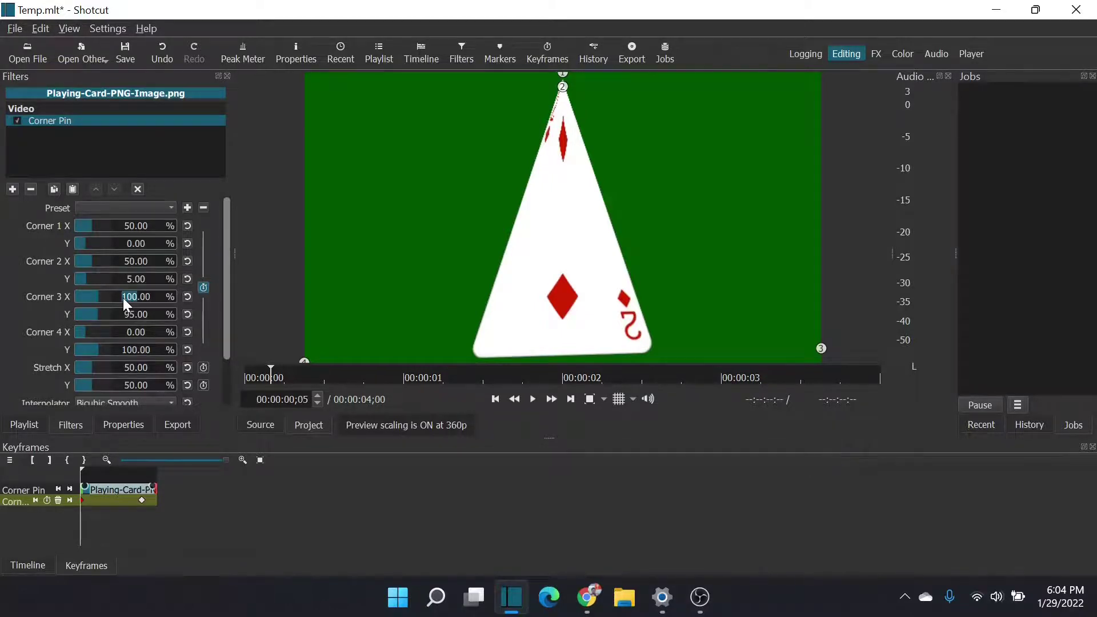
{"action": "type", "text": "50"}
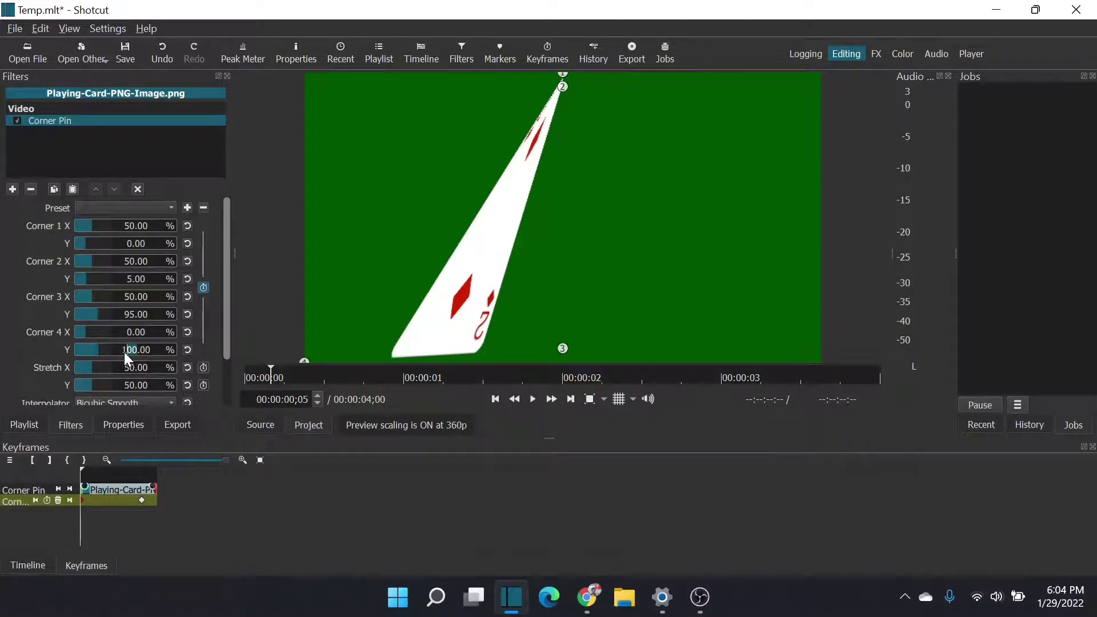
{"action": "type", "text": "50"}
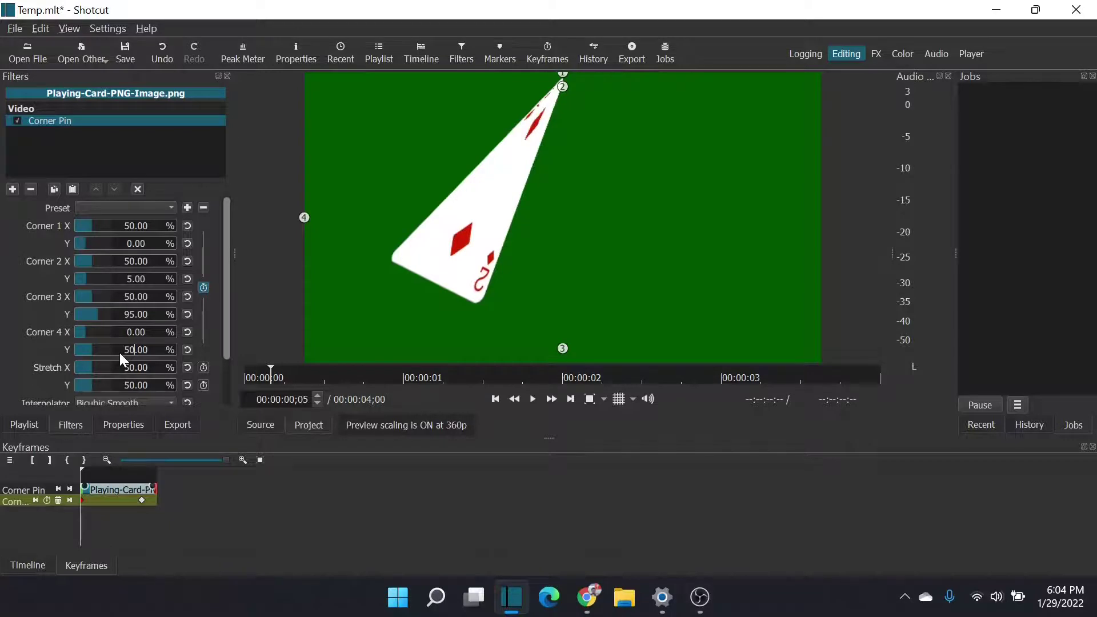
{"action": "key", "text": "BackSpace"}
{"action": "key", "text": "BackSpace"}
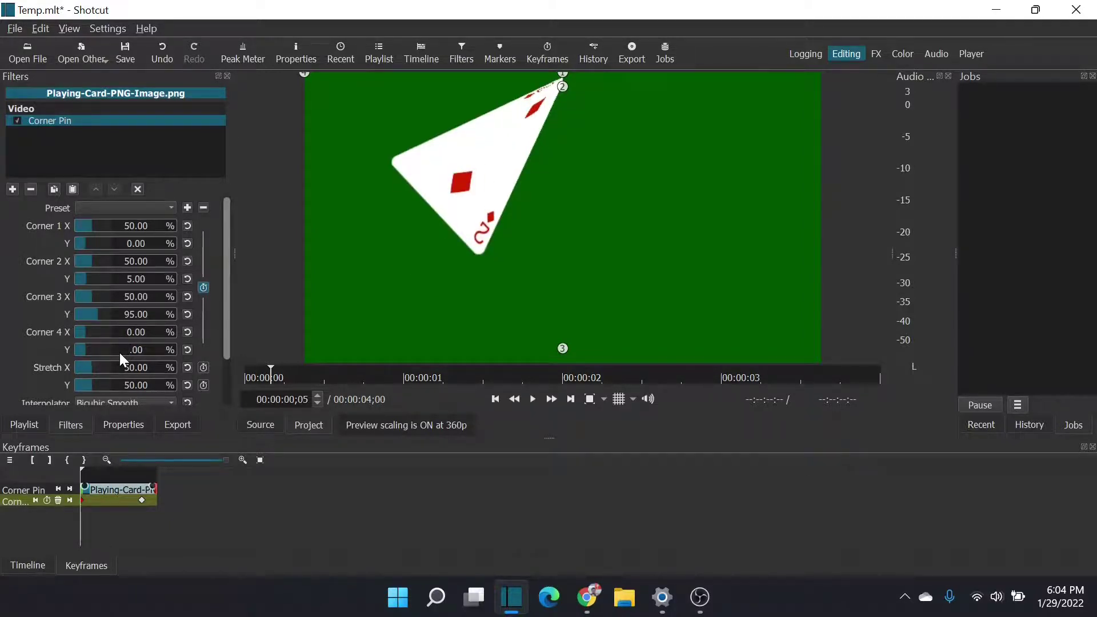
{"action": "type", "text": "95"}
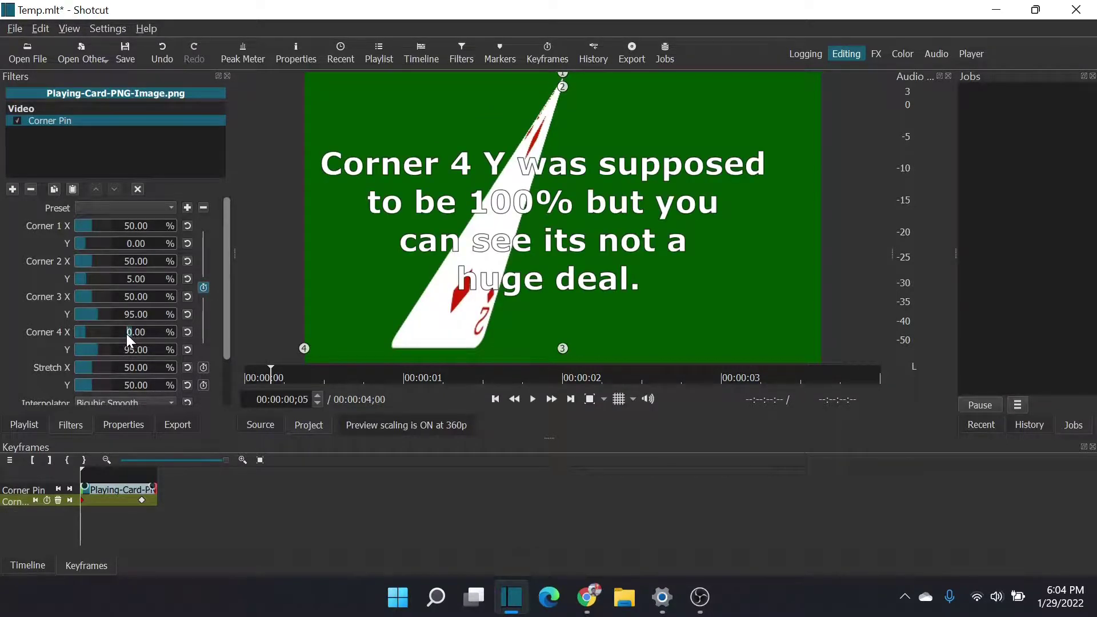
{"action": "type", "text": "50"}
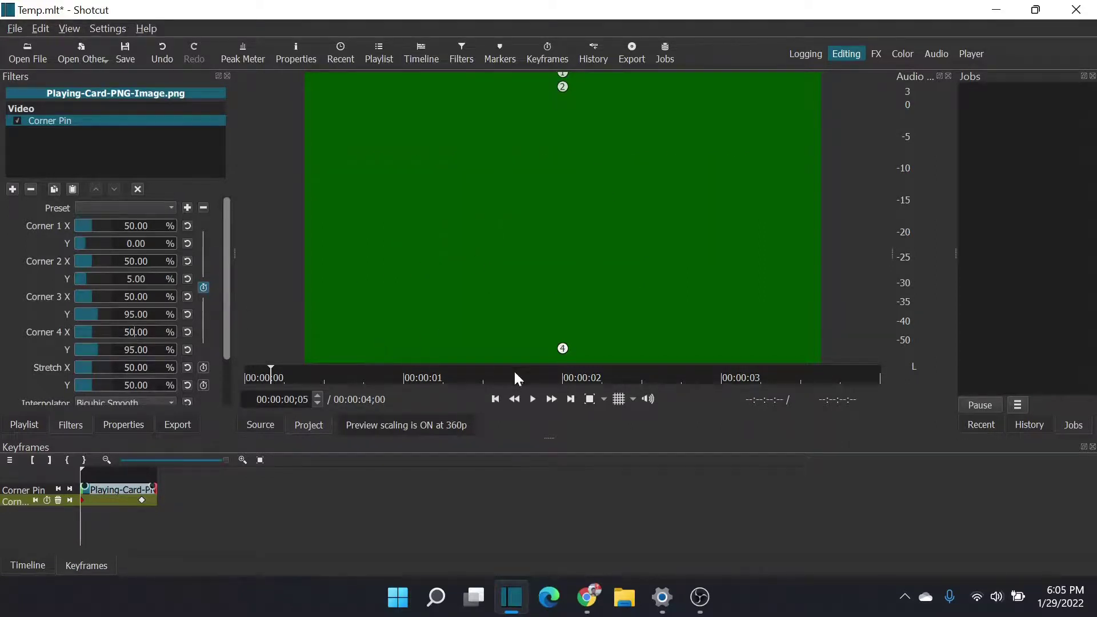
Step through keyframe frames 6 to 9 to watch the card widen to full size, then return to the Timeline
{"action": "left_click", "coordinate": [96, 468]}
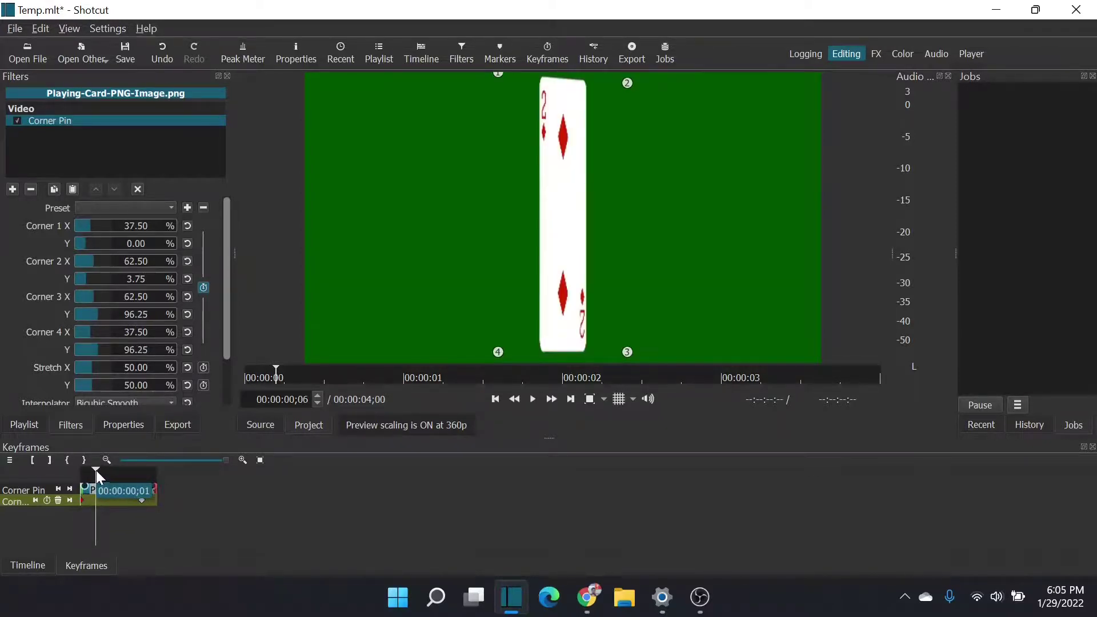
{"action": "left_click", "coordinate": [111, 471]}
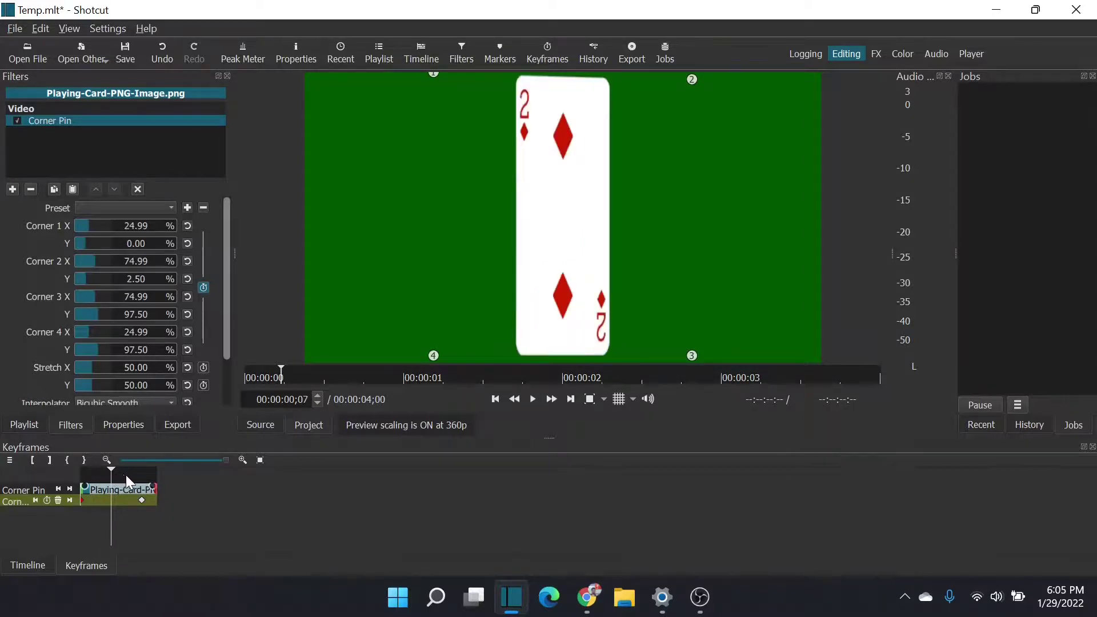
{"action": "left_click", "coordinate": [126, 475]}
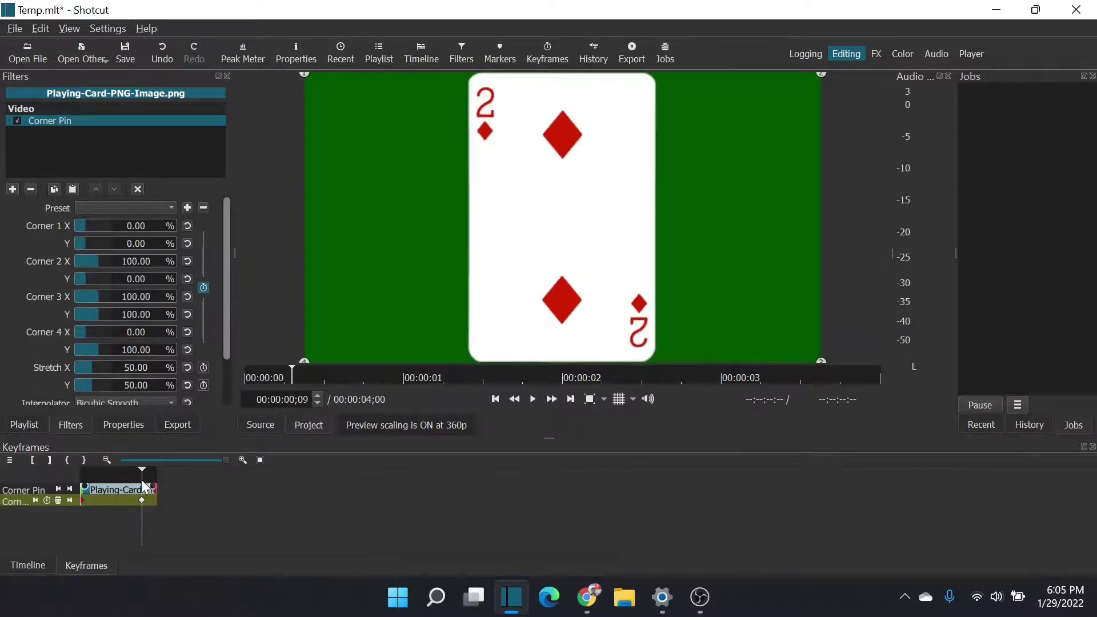
{"action": "left_click", "coordinate": [112, 482]}
{"action": "left_click_drag", "start_coordinate": [110, 477], "coordinate": [86, 478]}
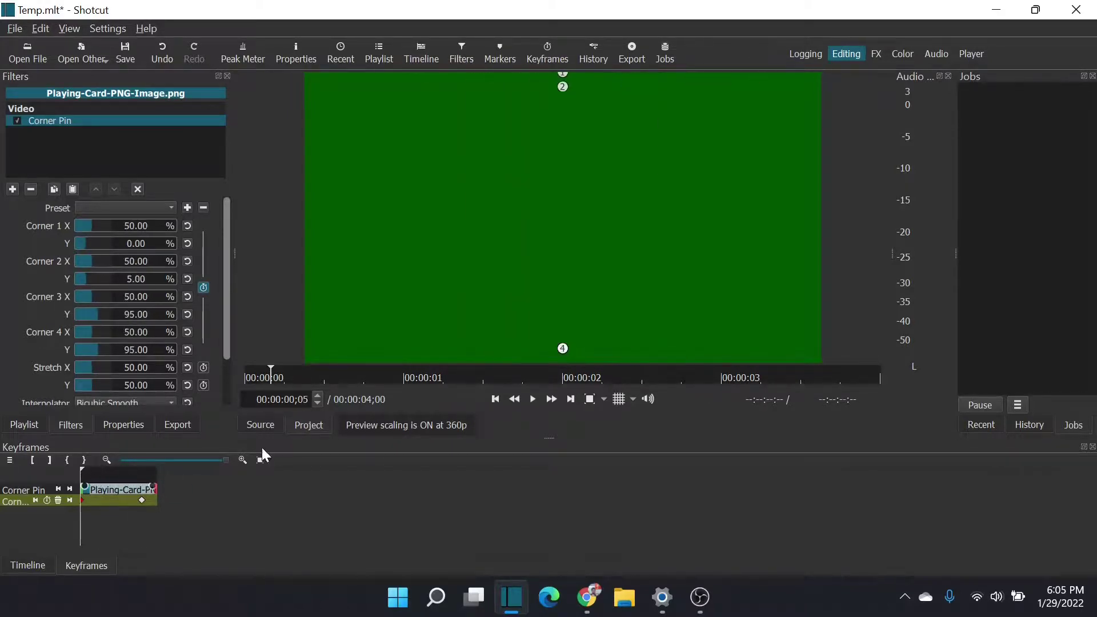
{"action": "left_click", "coordinate": [40, 563]}
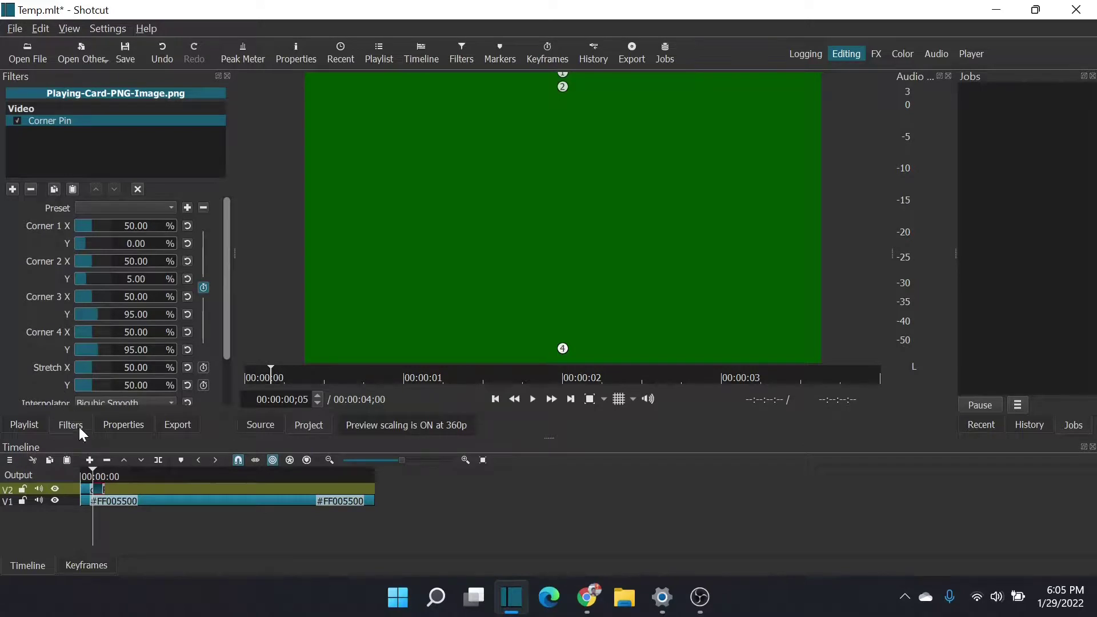
Drag Playing-Card-PNG-Image.png from the Playlist onto V2, following the card back flip
{"action": "left_click", "coordinate": [24, 424]}
{"action": "left_click_drag", "start_coordinate": [58, 142], "coordinate": [81, 483]}
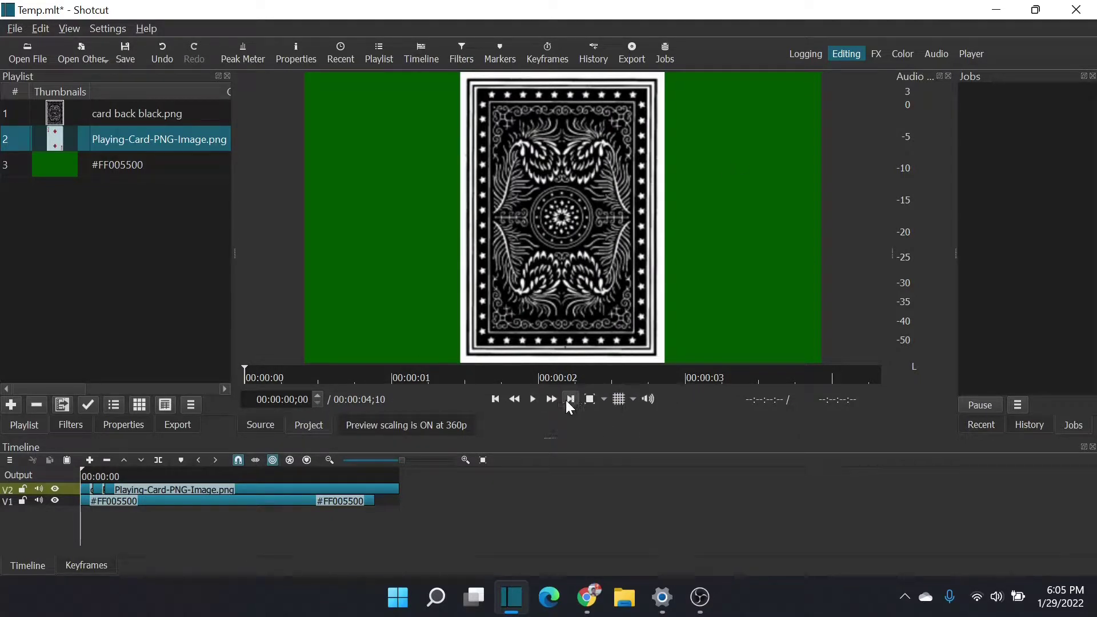
{"action": "left_click", "coordinate": [535, 399]}
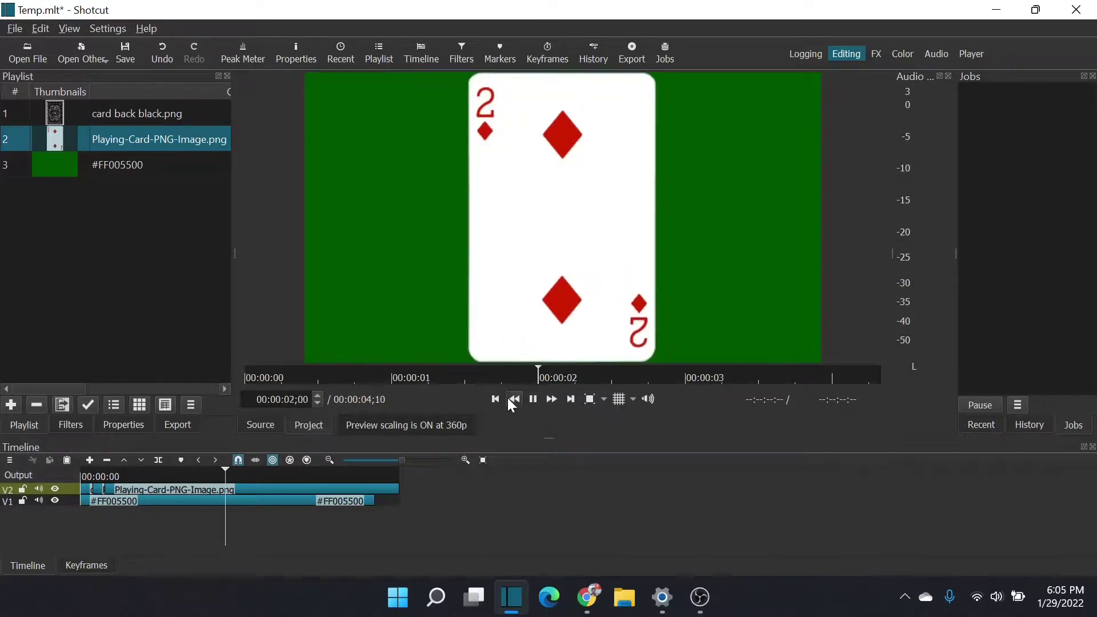
{"action": "left_click", "coordinate": [512, 398]}
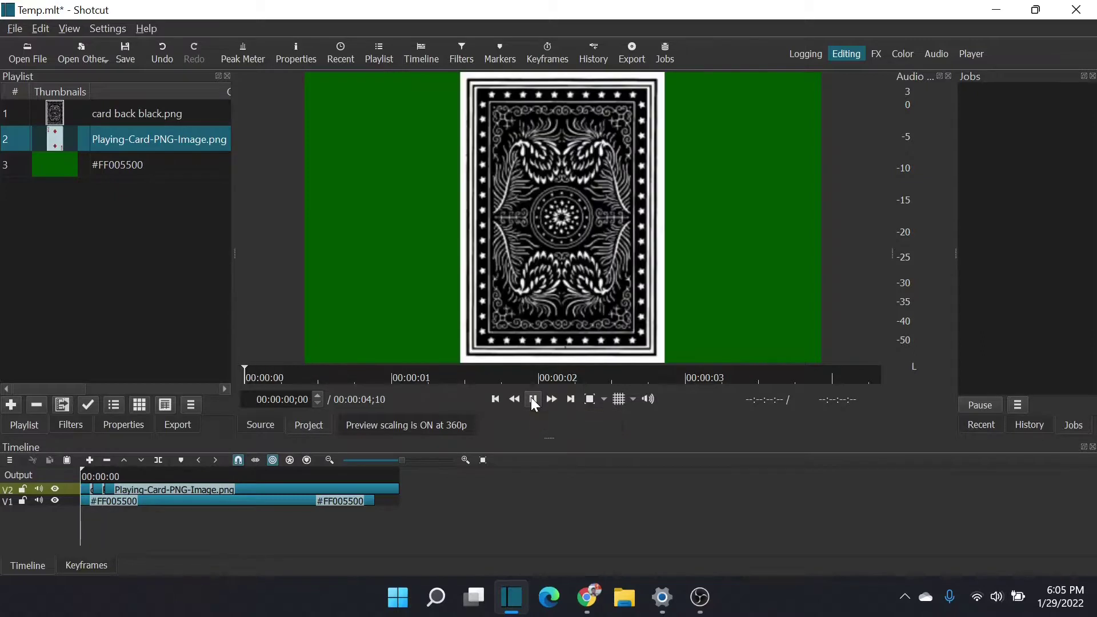
{"action": "left_click", "coordinate": [534, 402]}
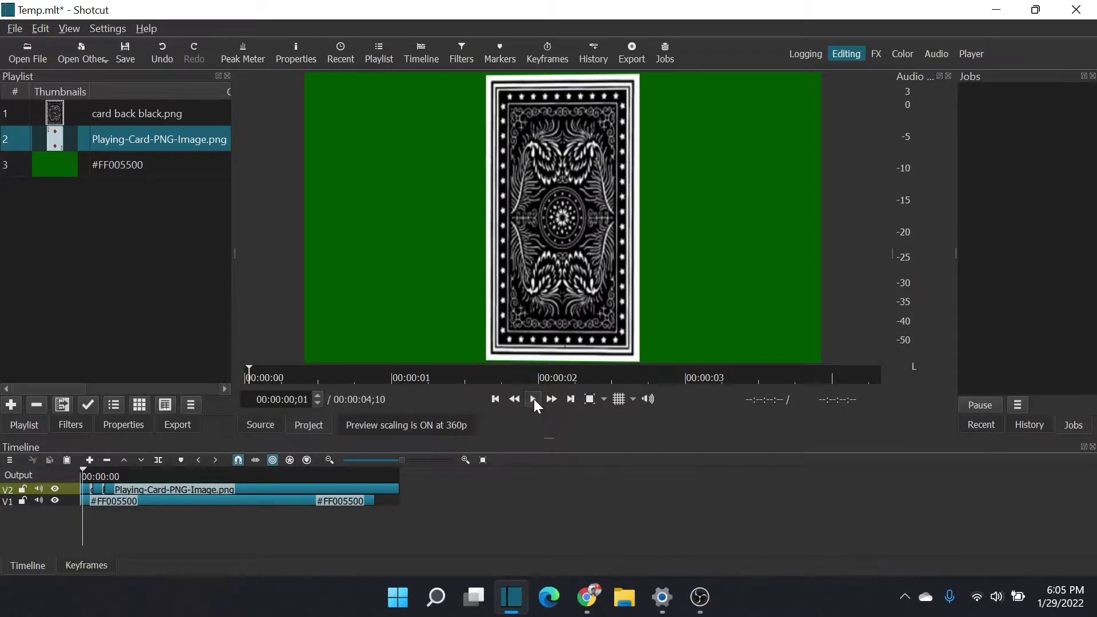
{"action": "left_click", "coordinate": [535, 400]}
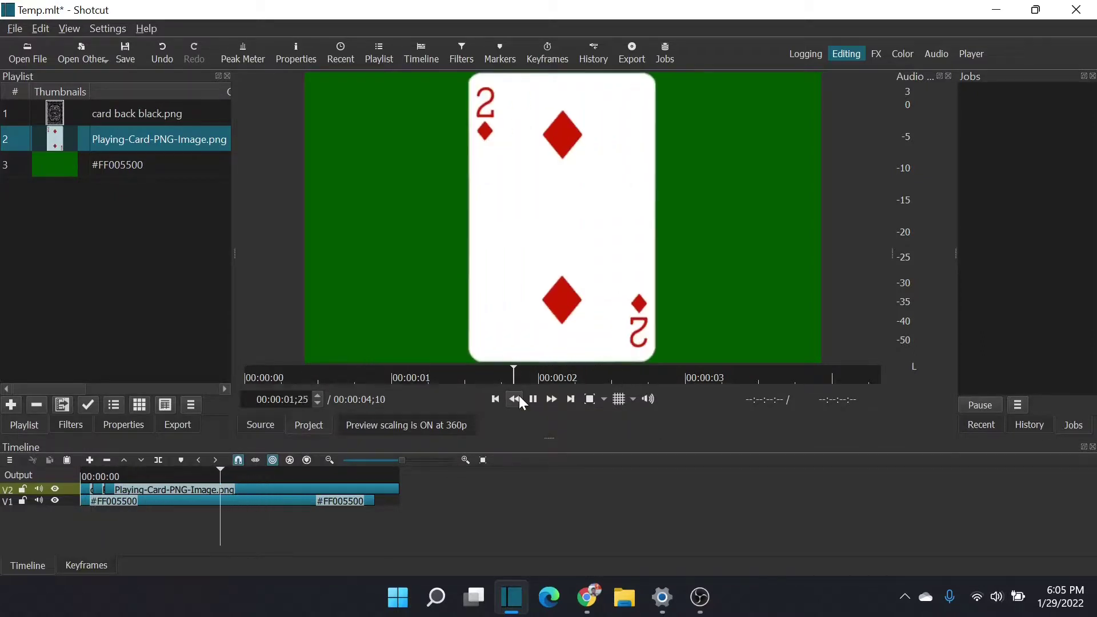
{"action": "left_click", "coordinate": [522, 403]}
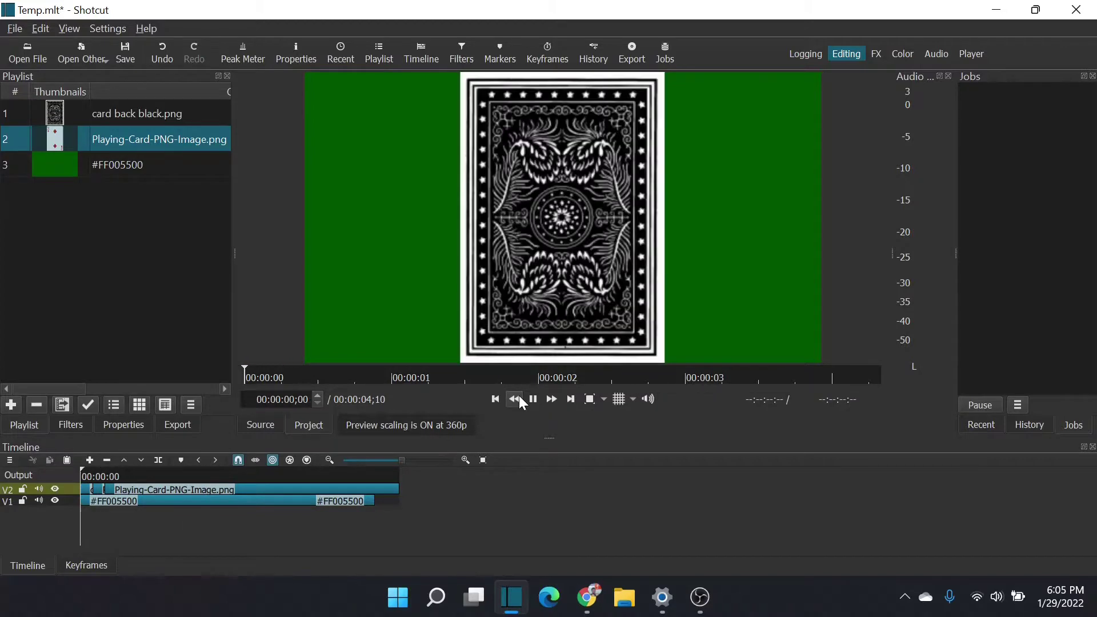